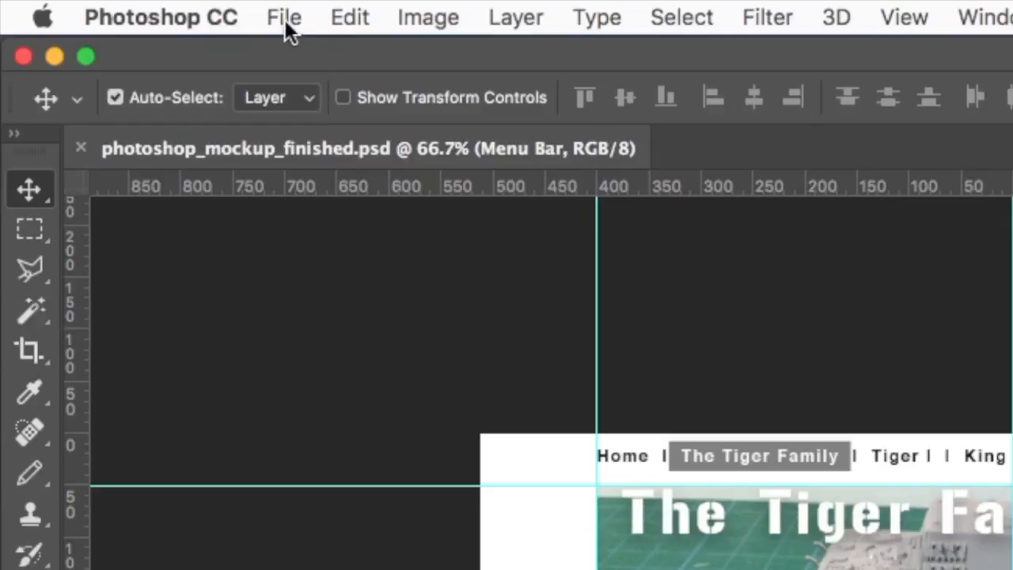
Create a new 1024 x 768 px landscape document at 72 pixels/inch, RGB Color, 8 bit, with a white background
{"action": "left_click", "coordinate": [284, 19]}
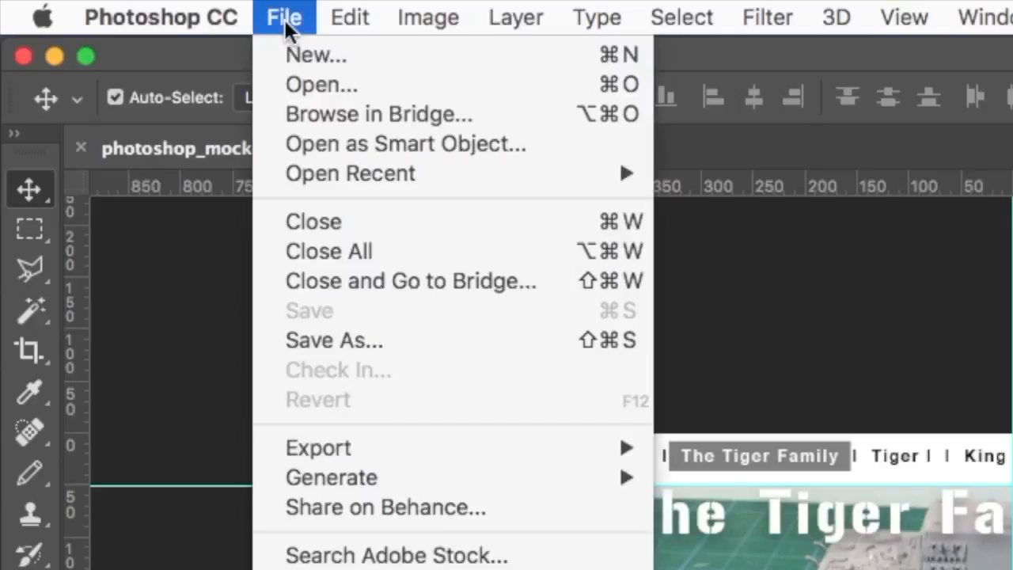
{"action": "left_click", "coordinate": [311, 55]}
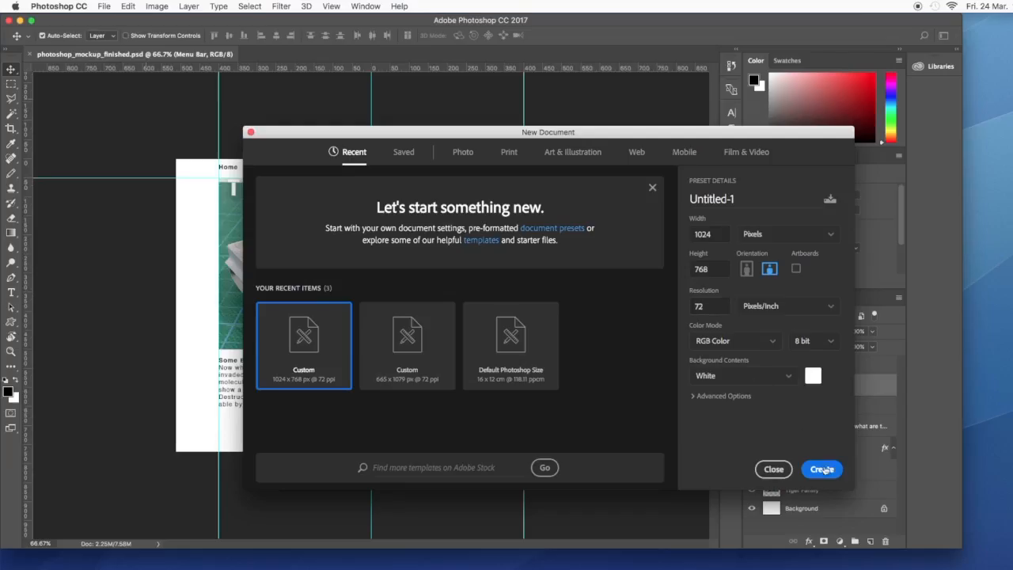
{"action": "left_click", "coordinate": [822, 473]}
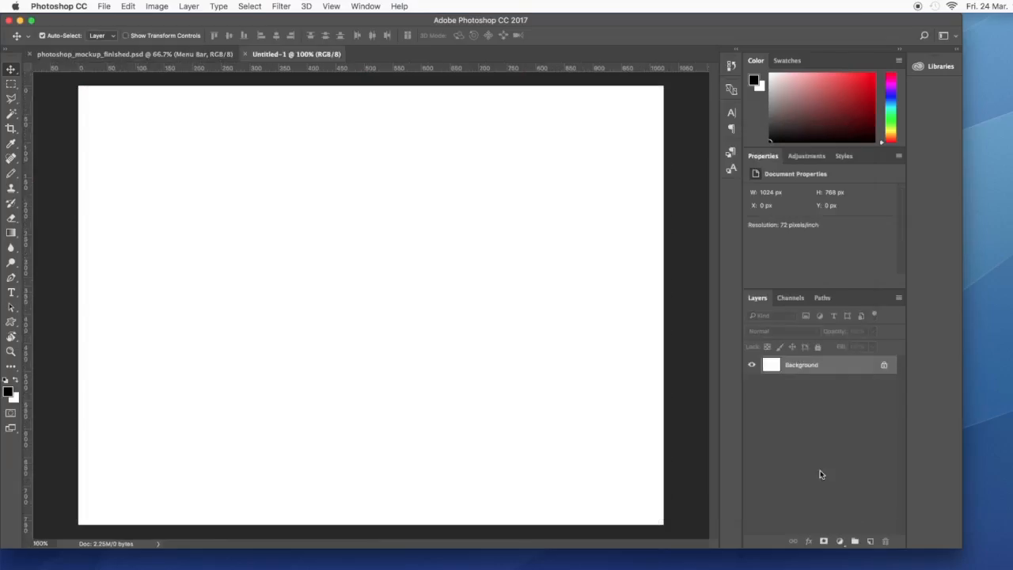
Save the new document as photoshop_mockup_example.psd in Photoshop format in the Photoshop Mockup Resources folder
{"action": "left_click", "coordinate": [104, 7]}
{"action": "left_click", "coordinate": [154, 127]}
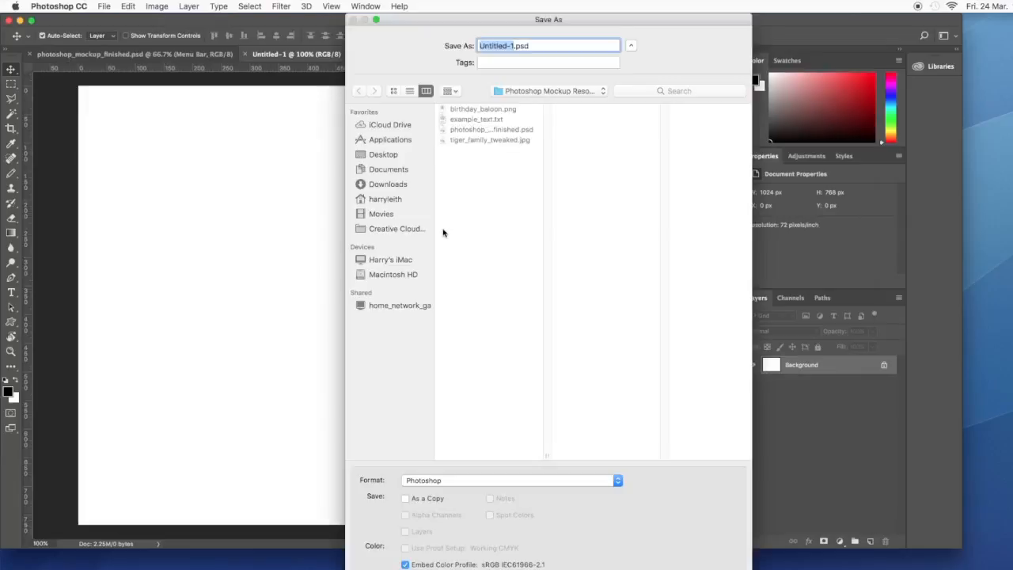
{"action": "type", "text": "photoshop_mockup_example"}
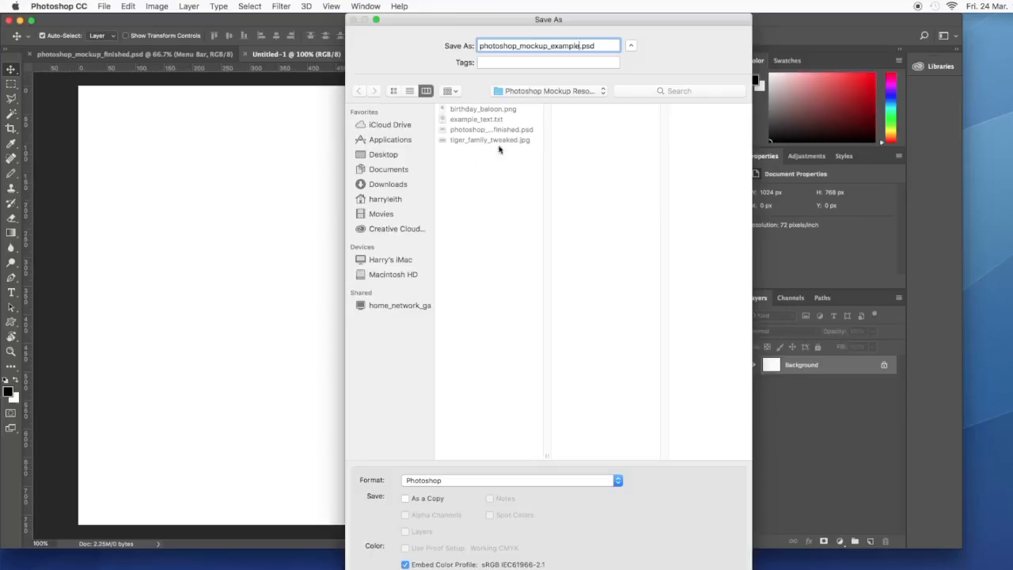
{"action": "left_click", "coordinate": [538, 93]}
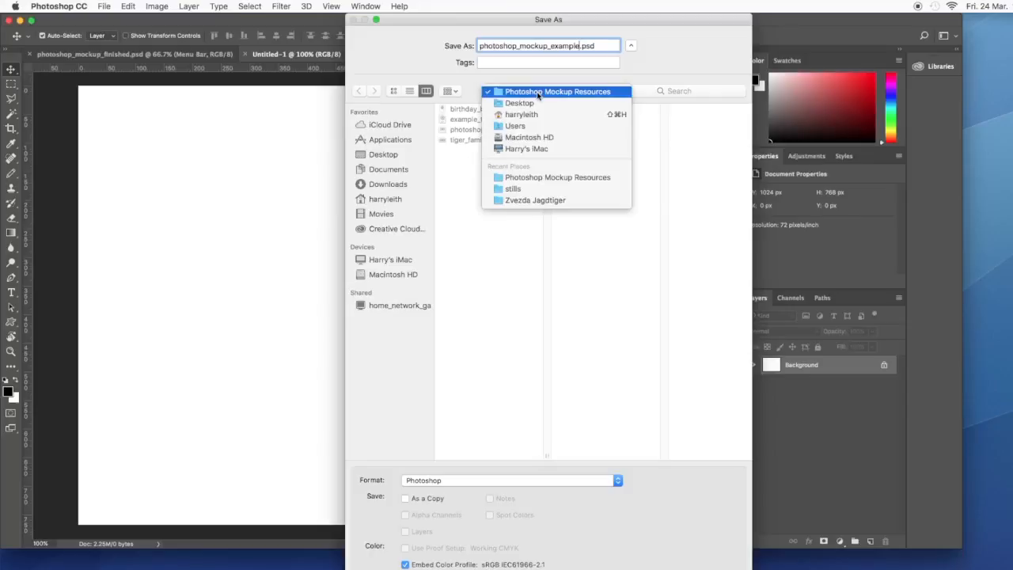
{"action": "left_click", "coordinate": [538, 95]}
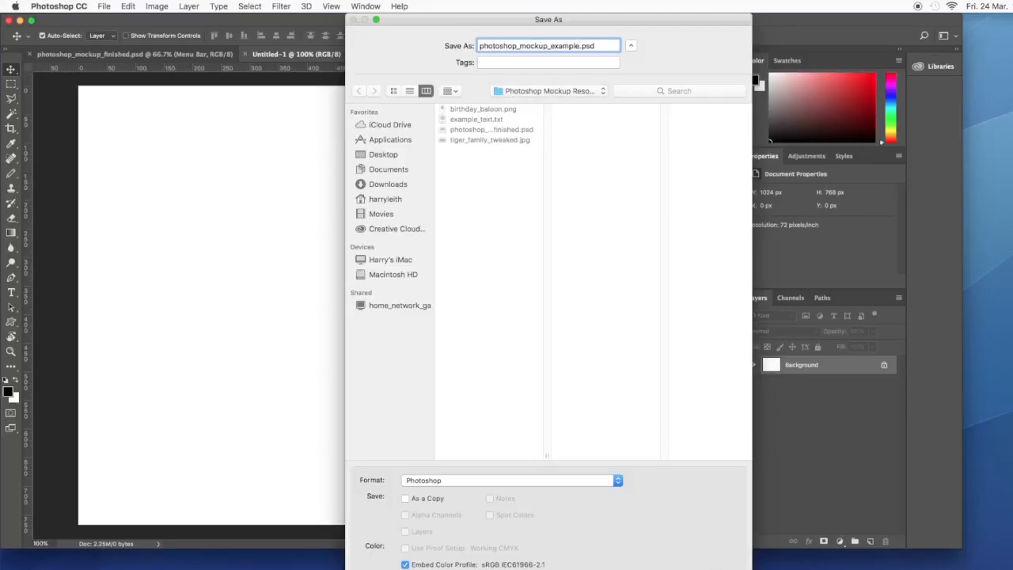
{"action": "key", "text": "Return"}
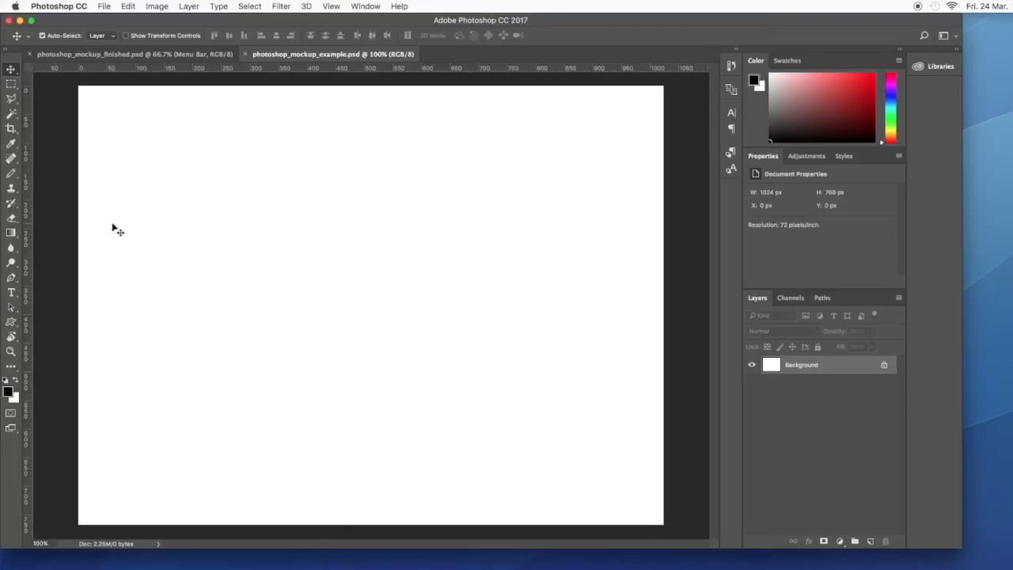
Place a vertical guide at the canvas's horizontal centre and set the ruler origin where it meets the canvas's upper edge
{"action": "left_click_drag", "start_coordinate": [29, 245], "coordinate": [370, 262]}
{"action": "mouse_move", "coordinate": [26, 241]}
{"action": "left_mouse_down"}
{"action": "mouse_move", "coordinate": [181, 238]}
{"action": "mouse_move", "coordinate": [28, 247]}
{"action": "left_mouse_up"}
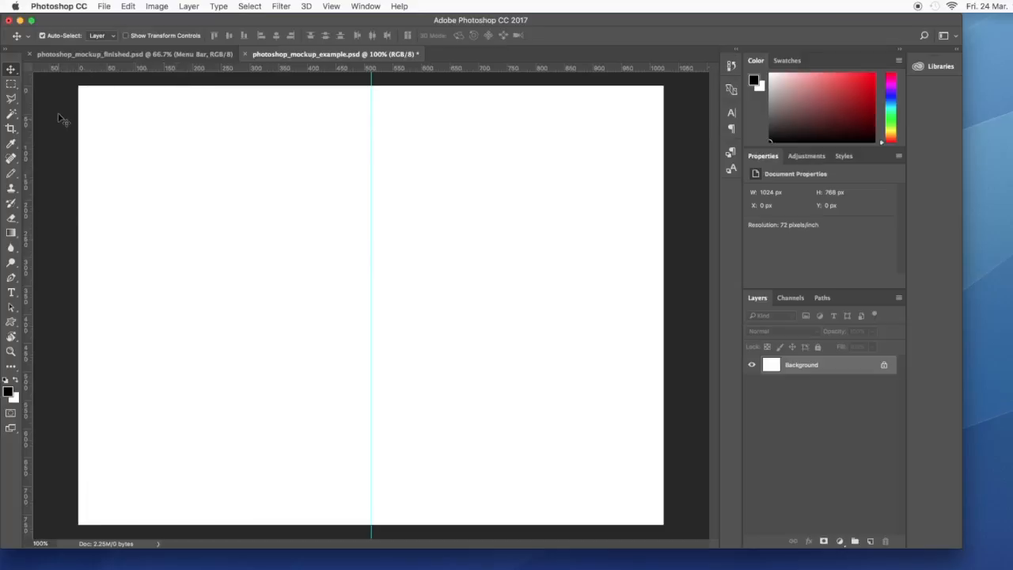
{"action": "left_click_drag", "start_coordinate": [27, 69], "coordinate": [371, 85]}
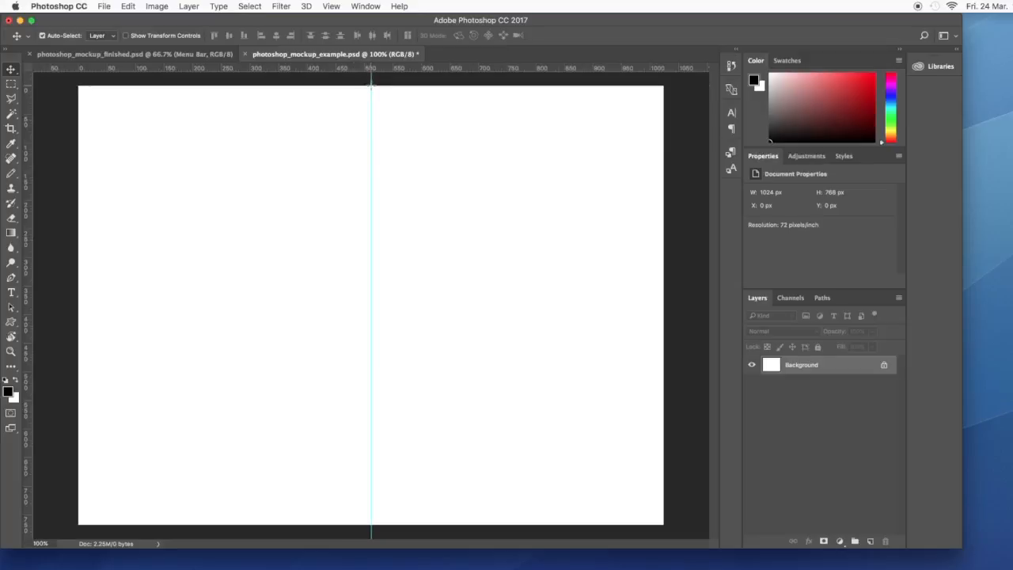
Add vertical guides about 400 px on either side of the centre guide and a horizontal guide about 50 px below the canvas's upper edge
{"action": "left_click_drag", "start_coordinate": [26, 195], "coordinate": [141, 186]}
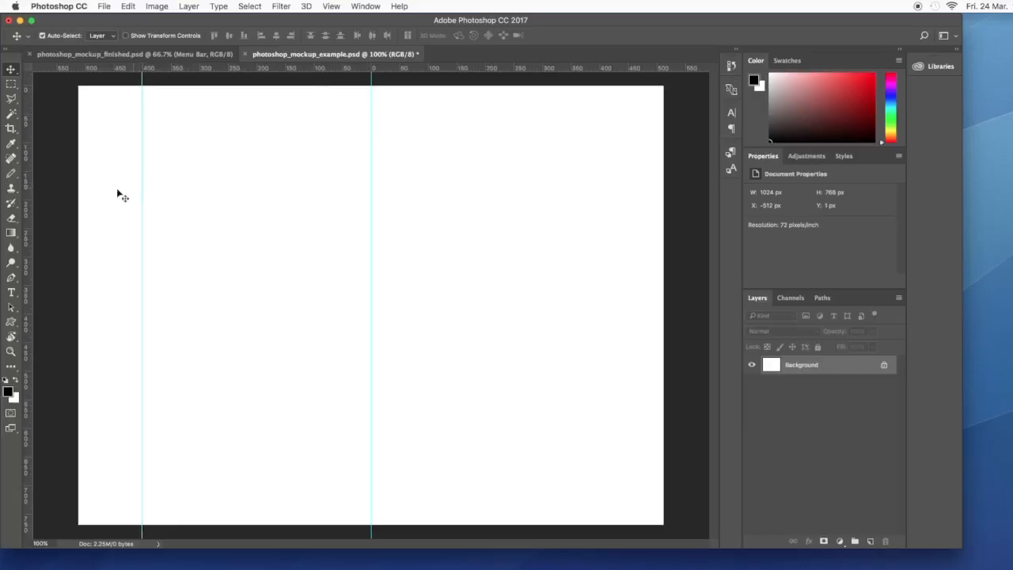
{"action": "left_click_drag", "start_coordinate": [30, 224], "coordinate": [600, 237]}
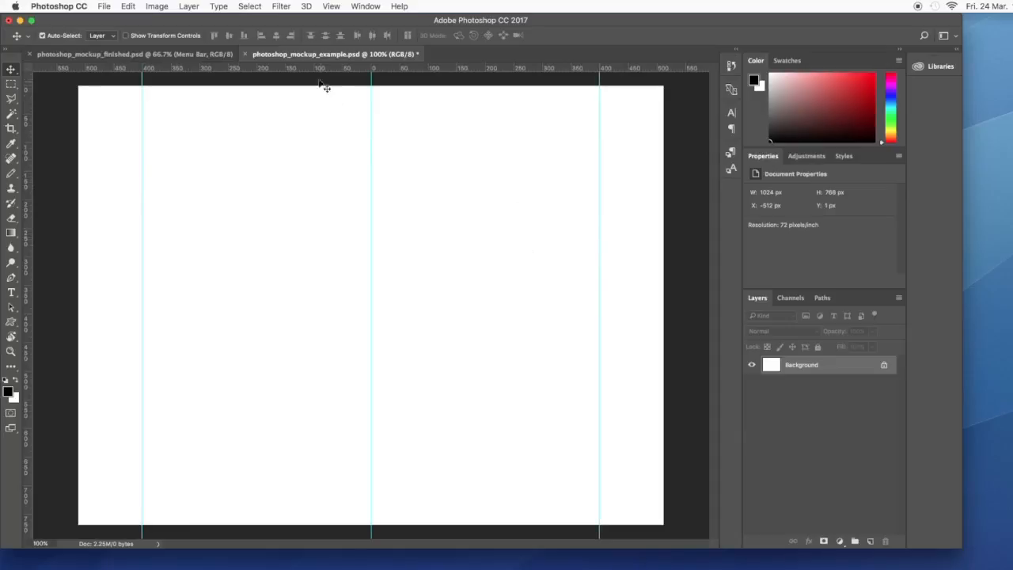
{"action": "left_click_drag", "start_coordinate": [320, 69], "coordinate": [312, 116]}
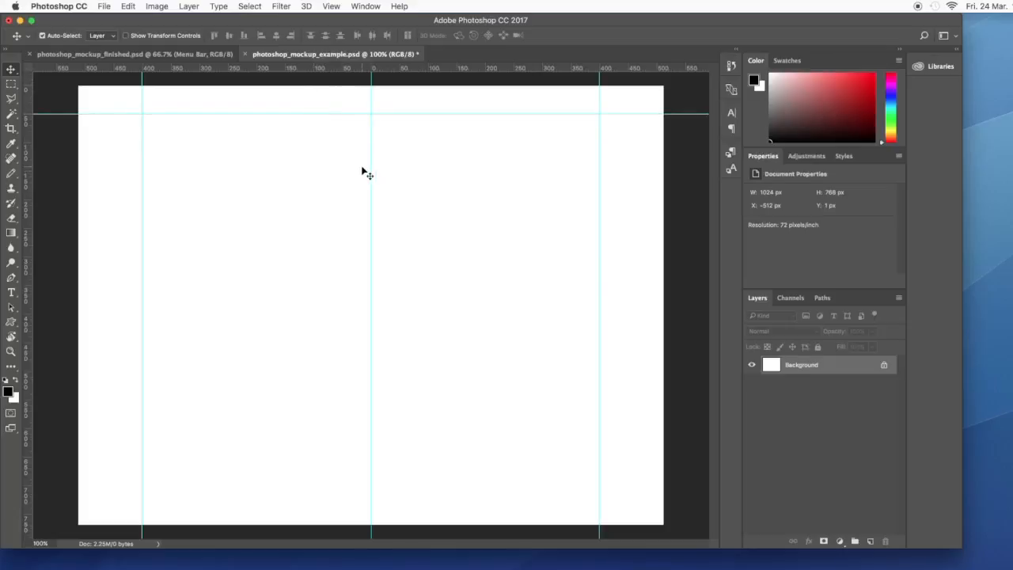
Open the image tiger_family_tweaked.jpg from the Photoshop Mockup Resources folder
{"action": "left_click", "coordinate": [104, 7]}
{"action": "key", "text": "Escape"}
{"action": "key", "text": "super+o"}
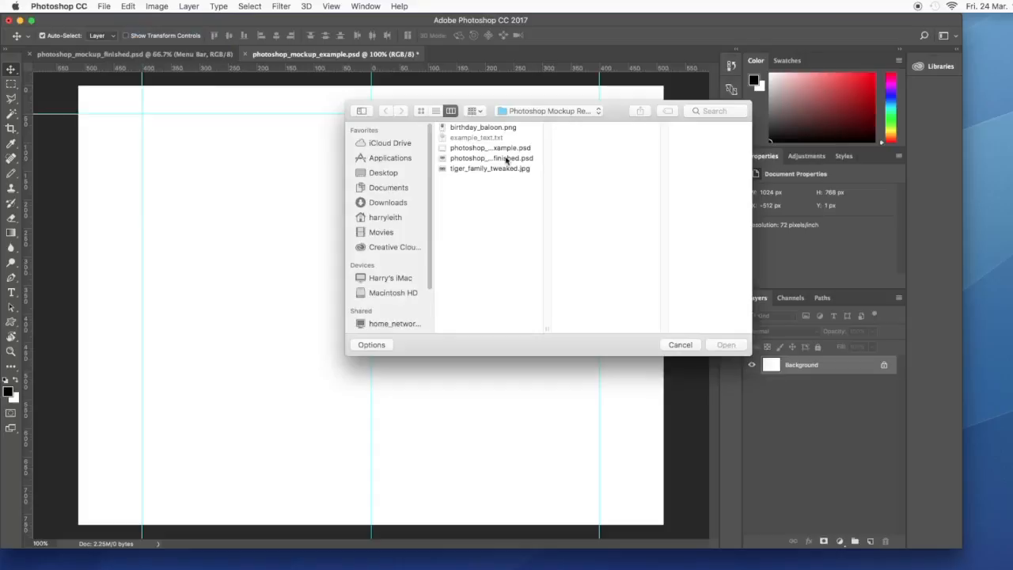
{"action": "left_click", "coordinate": [501, 169]}
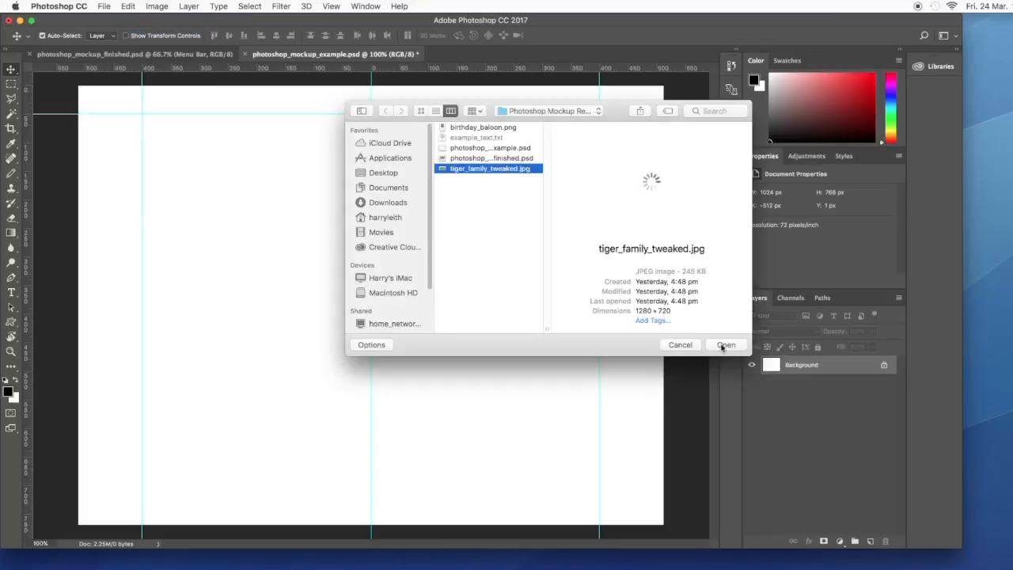
{"action": "left_click", "coordinate": [723, 345]}
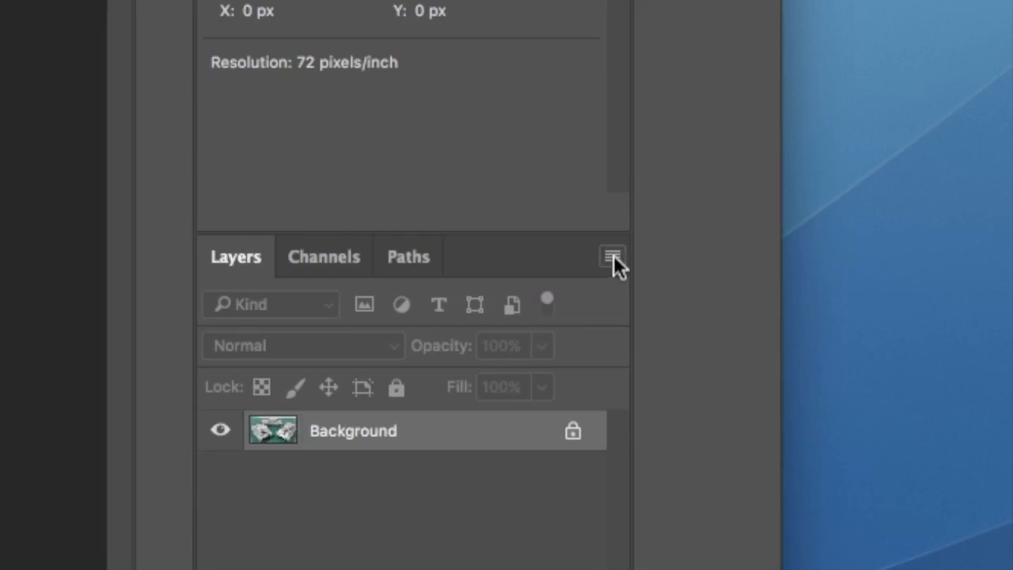
Duplicate the tank photo's Background layer into photoshop_mockup_example.psd, naming the copy "Tiger Family Portrait"
{"action": "left_click", "coordinate": [899, 298]}
{"action": "left_click", "coordinate": [657, 147]}
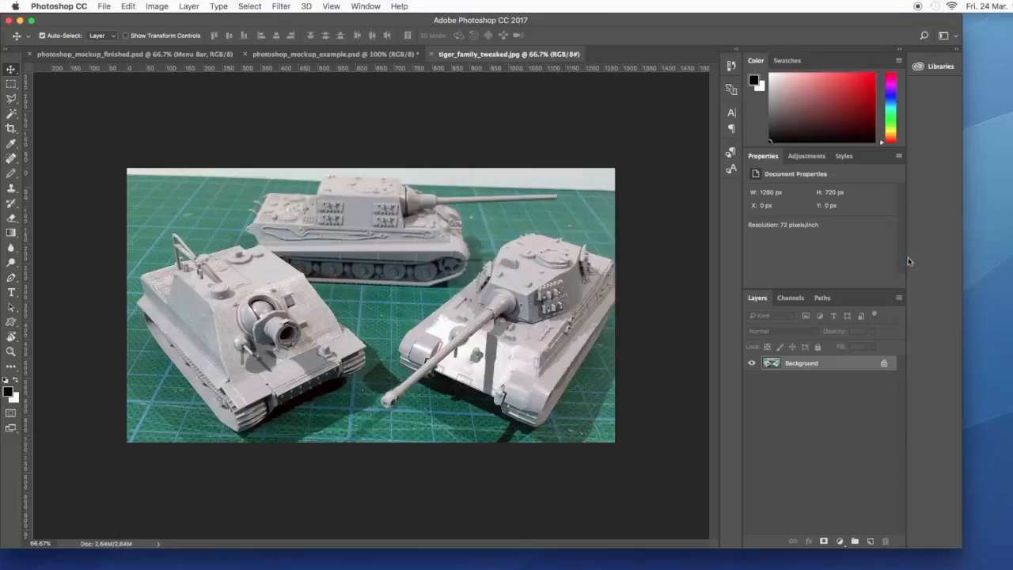
{"action": "left_click", "coordinate": [536, 307]}
{"action": "left_click", "coordinate": [534, 280]}
{"action": "left_click_drag", "start_coordinate": [444, 232], "coordinate": [246, 228]}
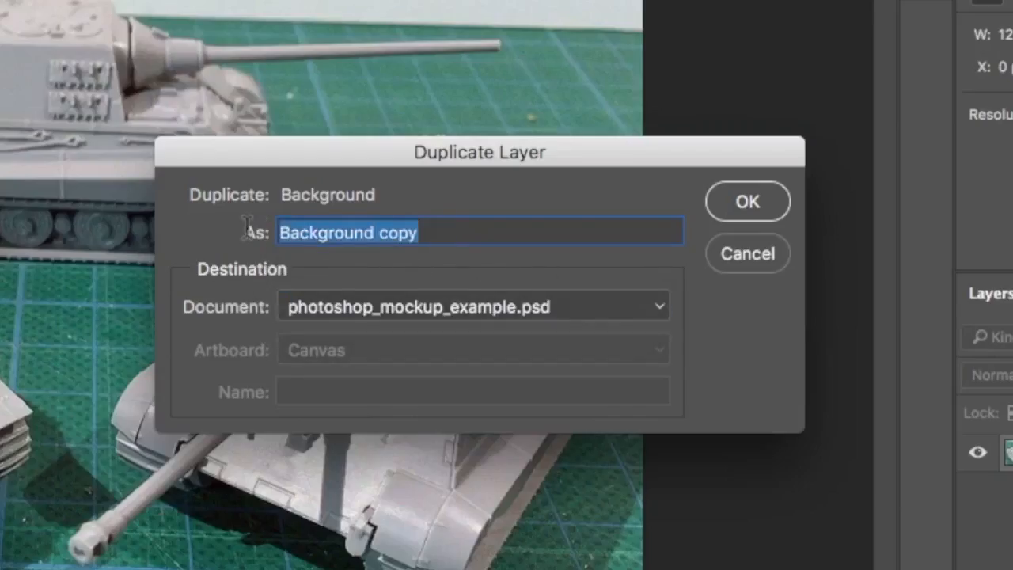
{"action": "type", "text": "Ti"}
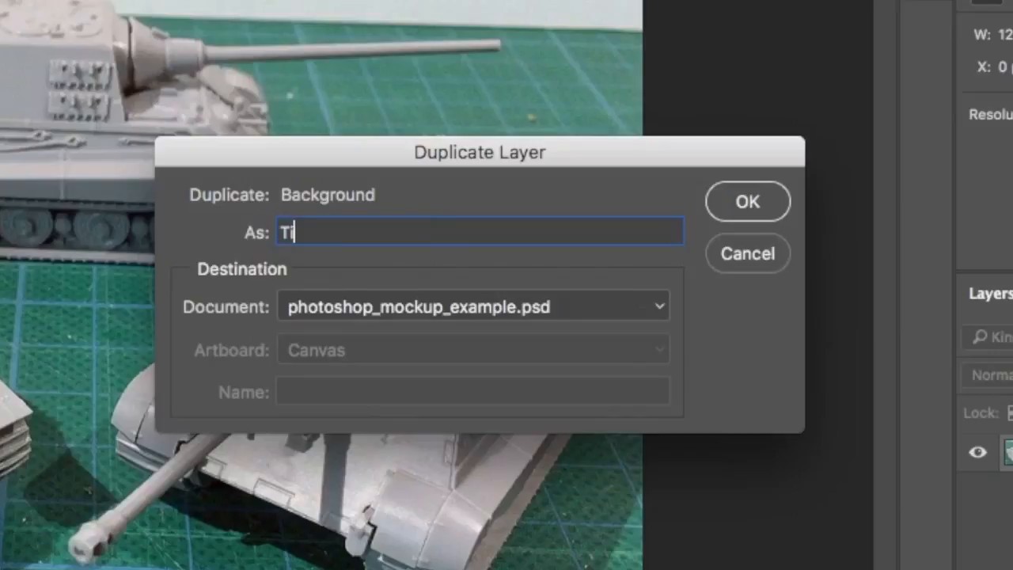
{"action": "type", "text": "ger Family P"}
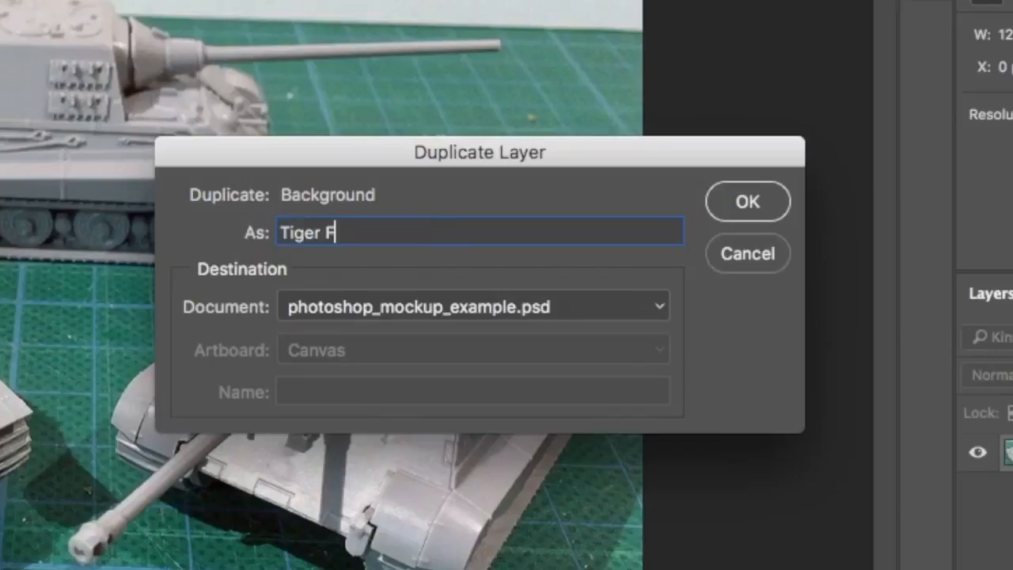
{"action": "type", "text": "ortrait"}
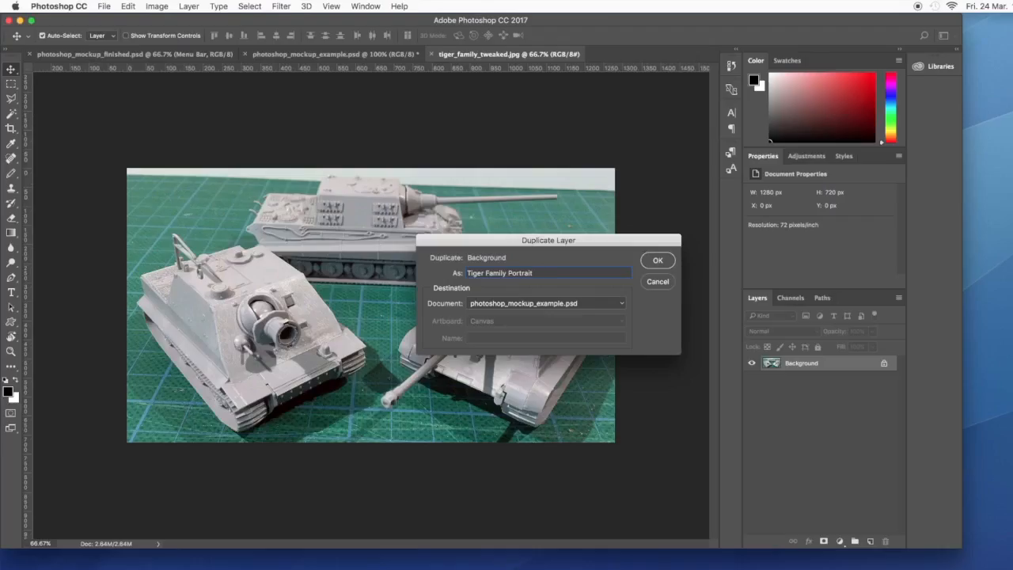
{"action": "left_click", "coordinate": [657, 263]}
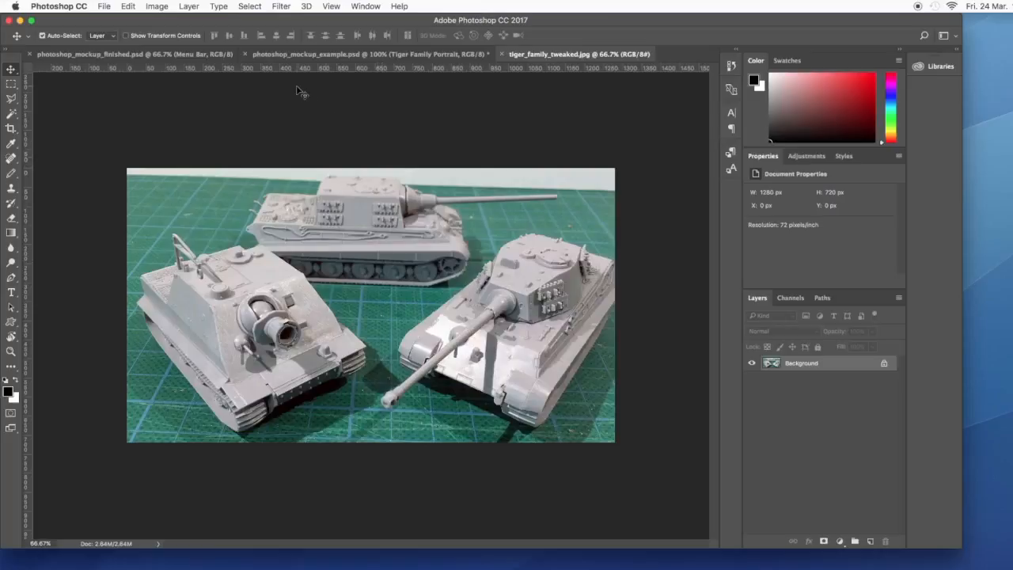
In photoshop_mockup_example.psd, scale the Tiger Family Portrait layer to 62.5% and fit it between the outer vertical guides, directly below the horizontal guide
{"action": "left_click", "coordinate": [277, 54]}
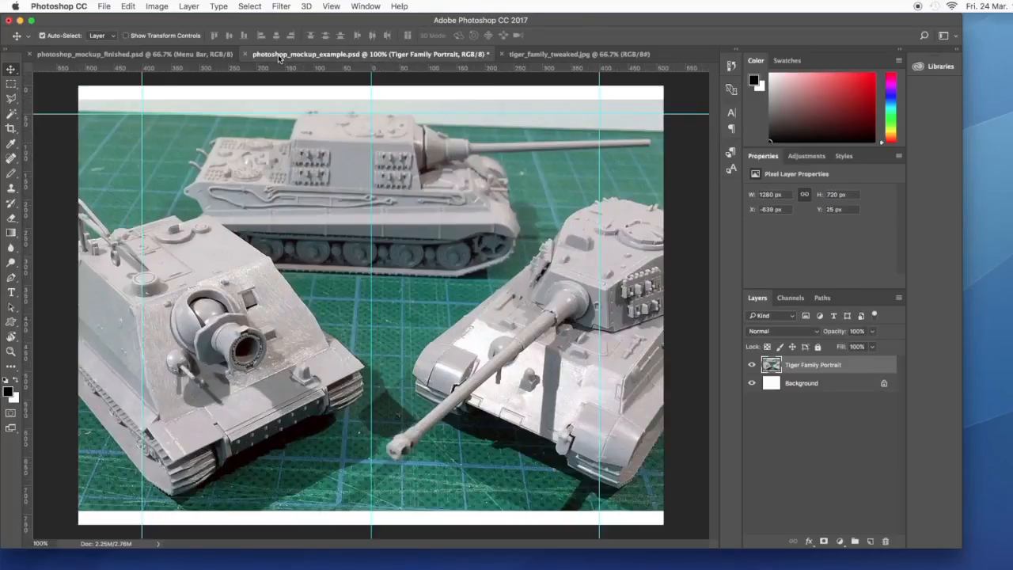
{"action": "left_click", "coordinate": [128, 6]}
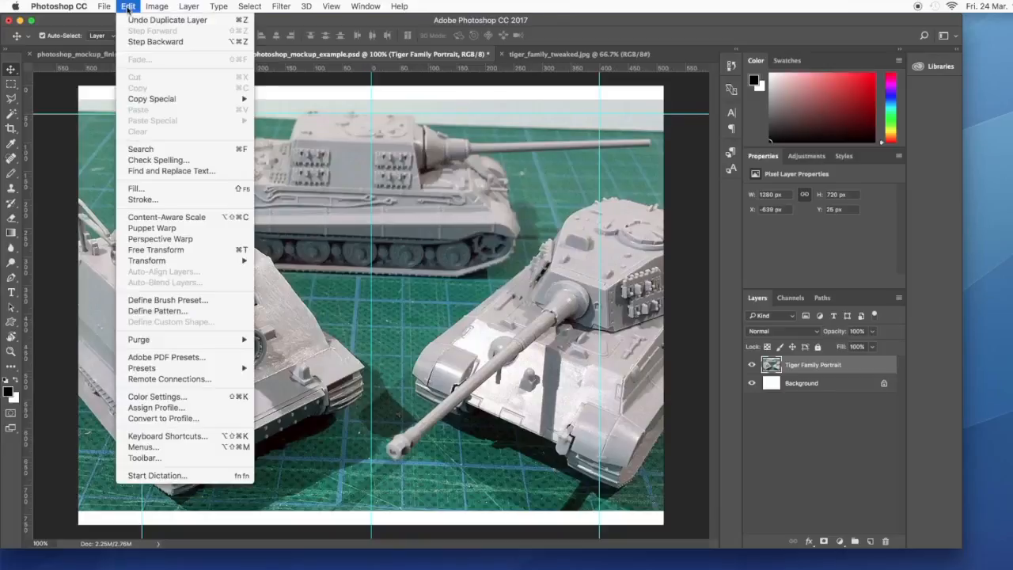
{"action": "mouse_move", "coordinate": [190, 261]}
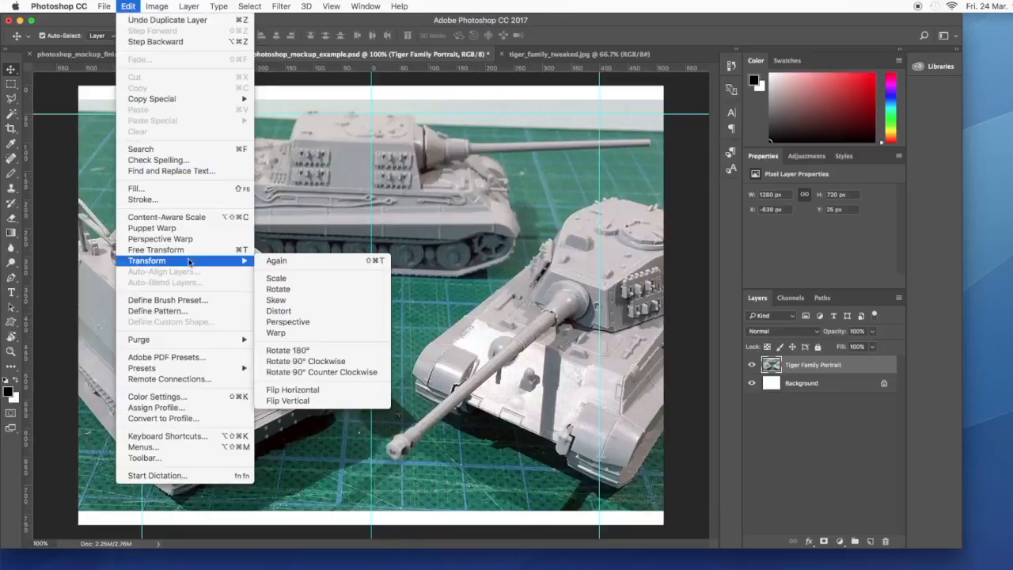
{"action": "left_click", "coordinate": [293, 282]}
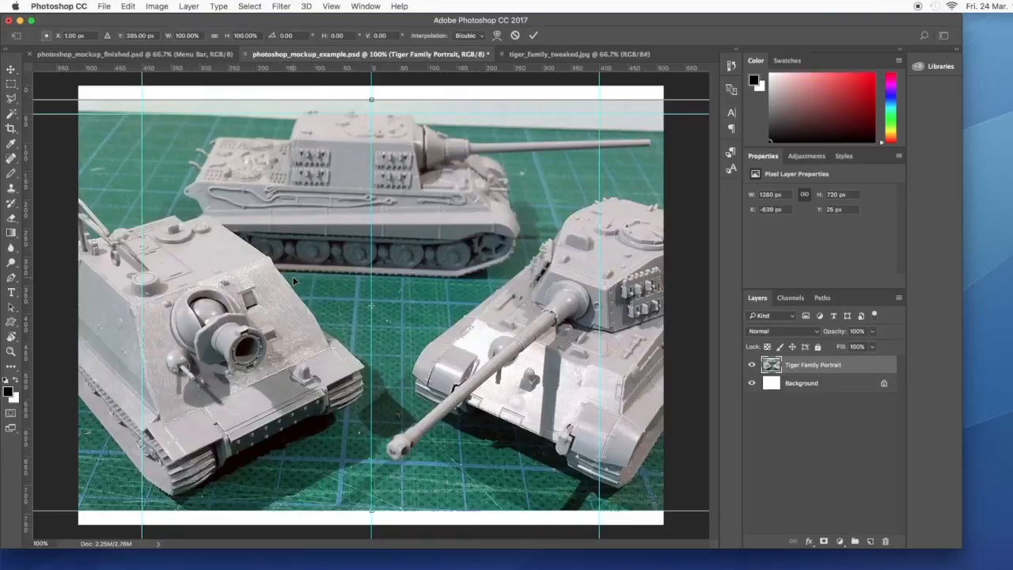
{"action": "key", "text": "super+minus"}
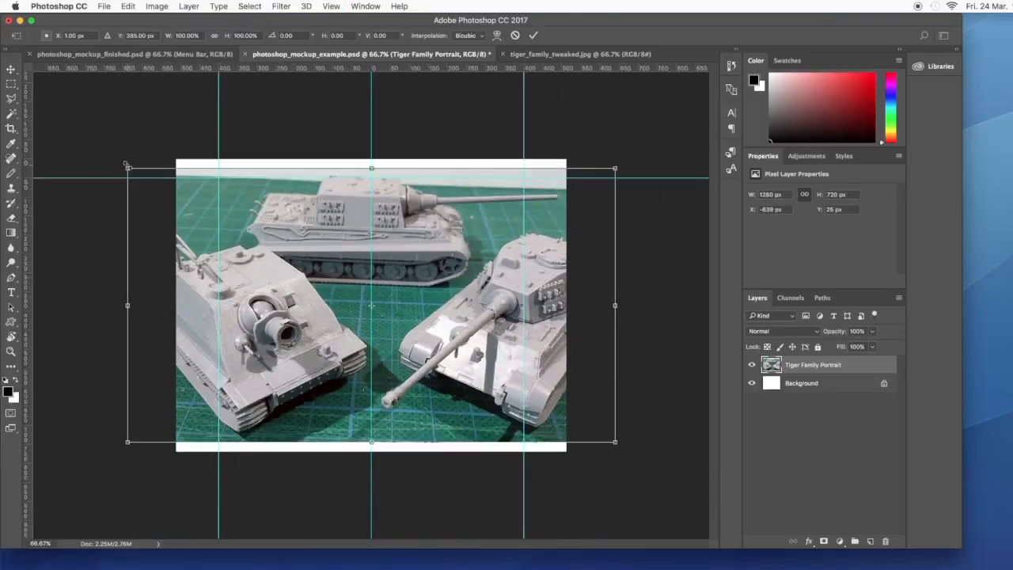
{"action": "left_click_drag", "start_coordinate": [128, 169], "coordinate": [223, 216]}
{"action": "left_click_drag", "start_coordinate": [611, 441], "coordinate": [514, 407]}
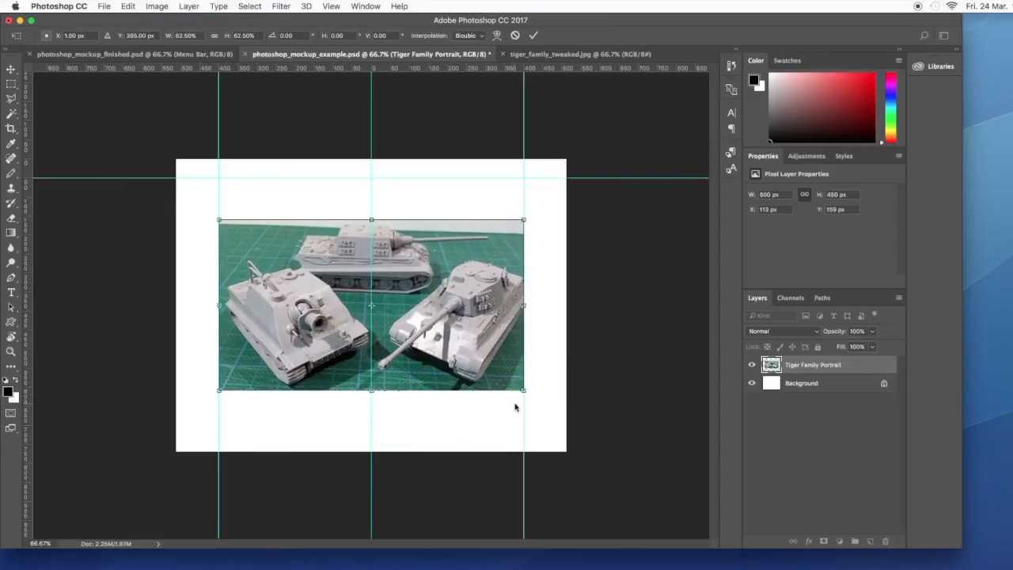
{"action": "left_click_drag", "start_coordinate": [456, 366], "coordinate": [460, 331]}
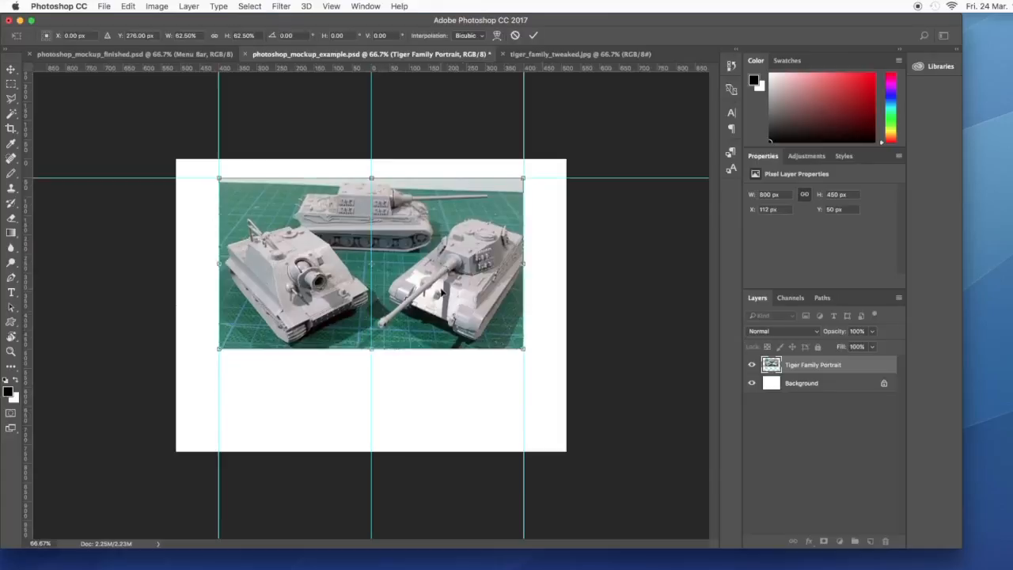
{"action": "key", "text": "Return"}
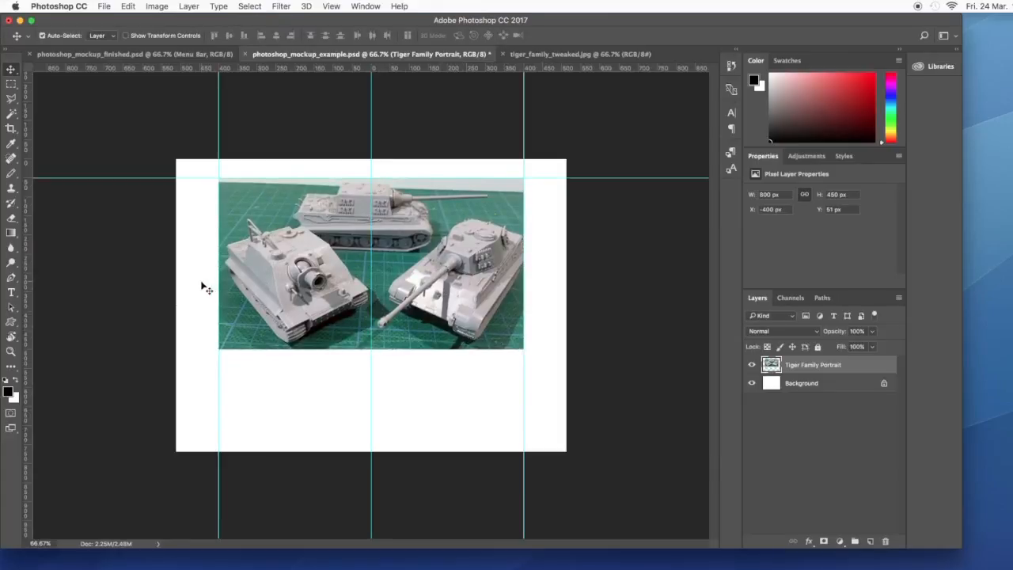
Draw a text box about 800 x 195 px below the photo, paste the example text, and break the line after "Some example Text"
{"action": "left_click", "coordinate": [11, 292]}
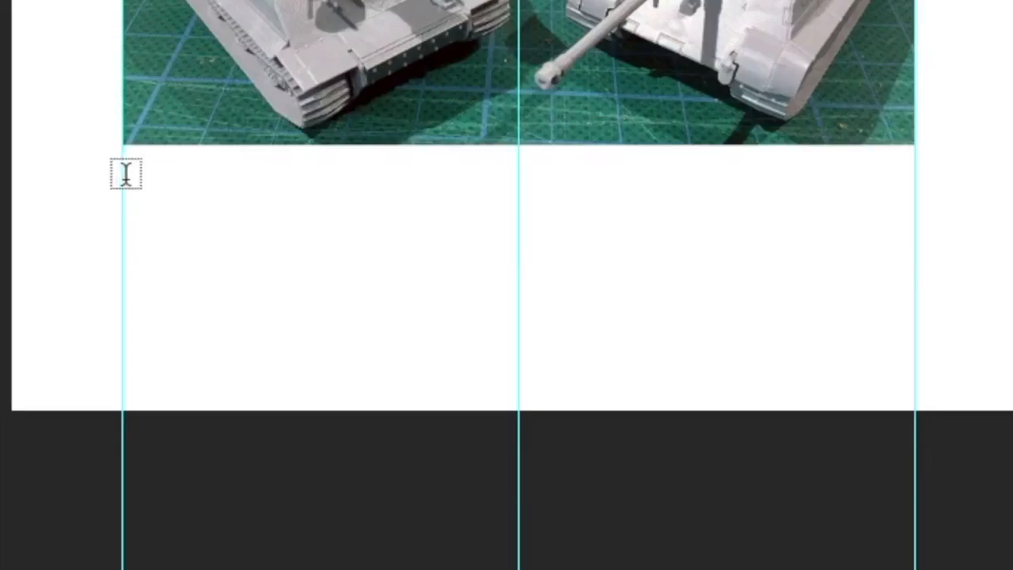
{"action": "left_click_drag", "start_coordinate": [124, 175], "coordinate": [912, 364]}
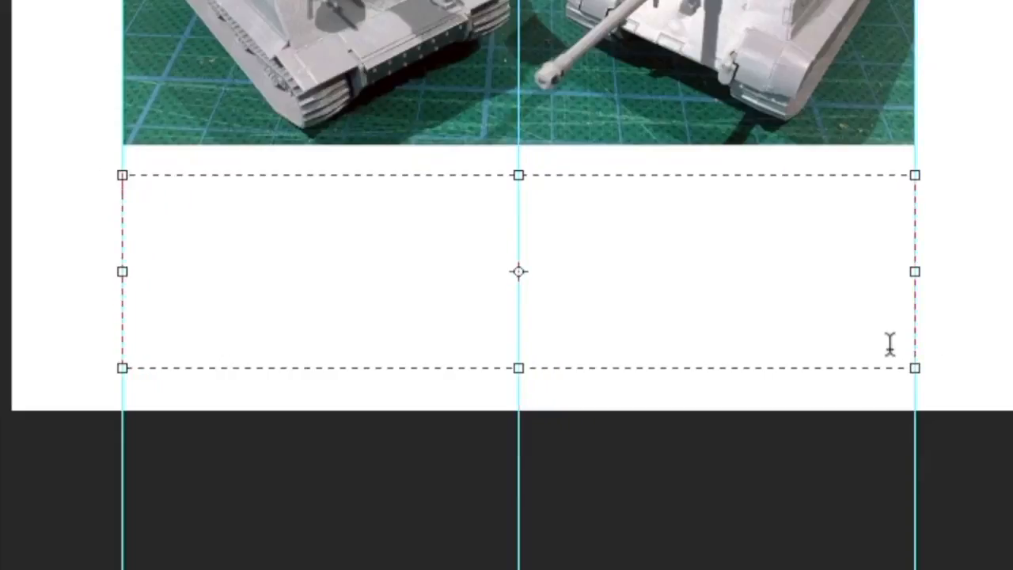
{"action": "key", "text": "ctrl+v"}
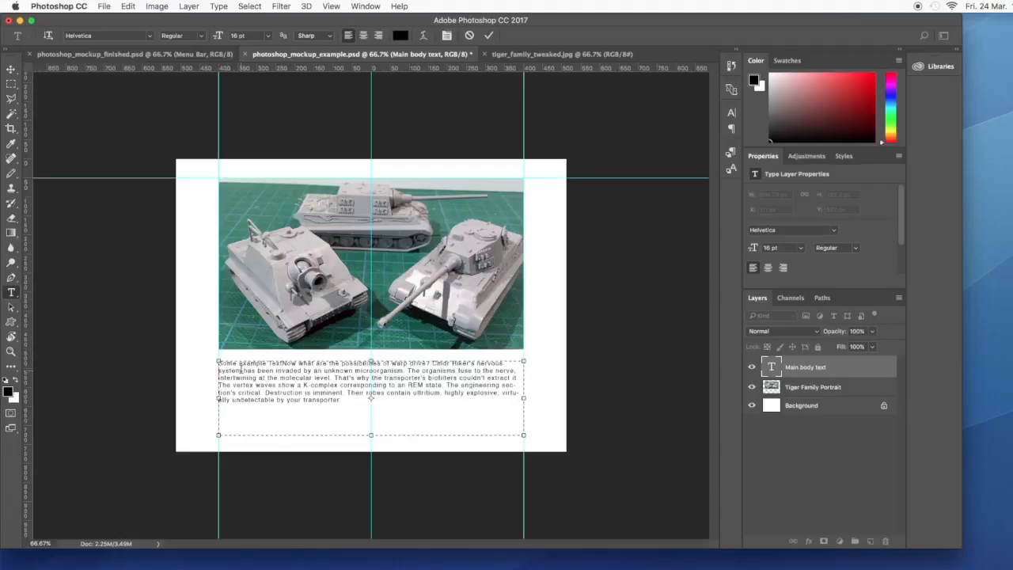
{"action": "key", "text": "Return"}
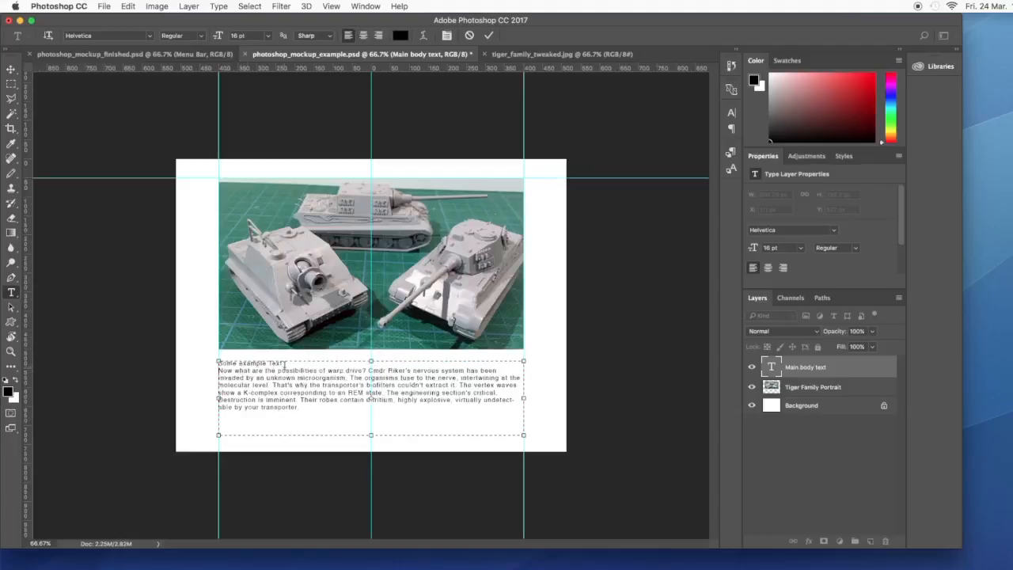
Make the heading line "Some example Text" in the main body text bold
{"action": "left_click_drag", "start_coordinate": [283, 363], "coordinate": [217, 365]}
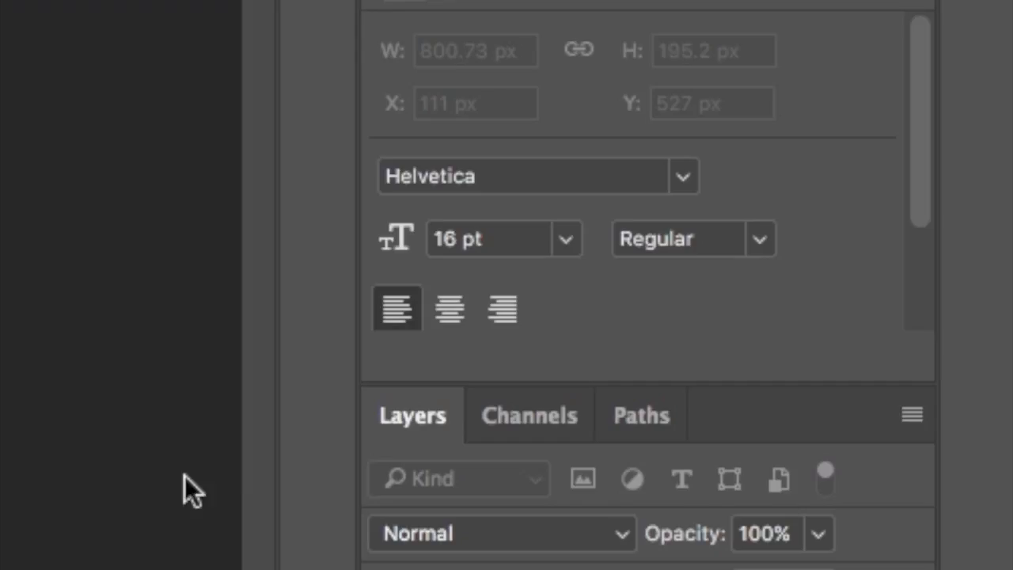
{"action": "left_click", "coordinate": [771, 246]}
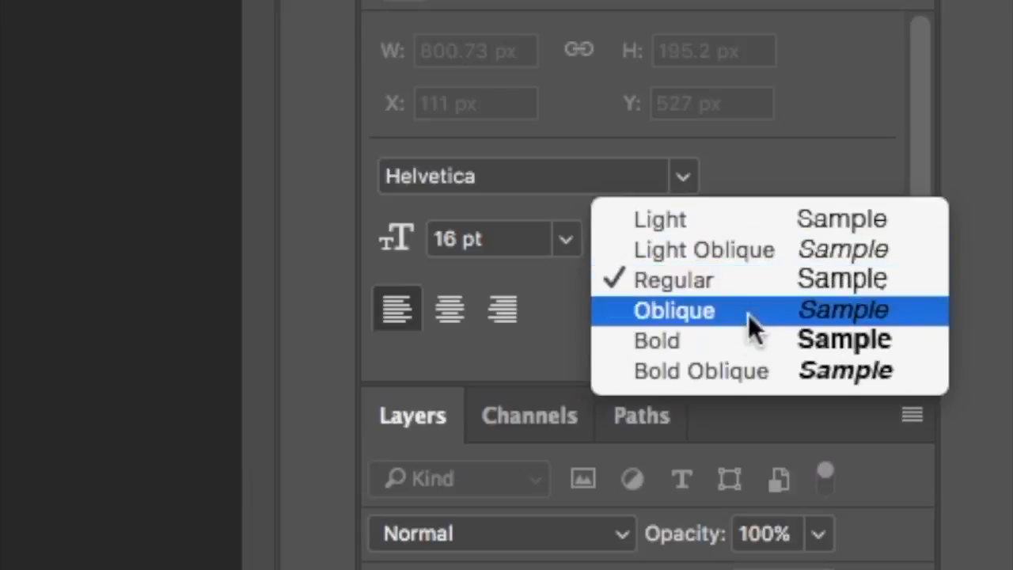
{"action": "left_click", "coordinate": [744, 336]}
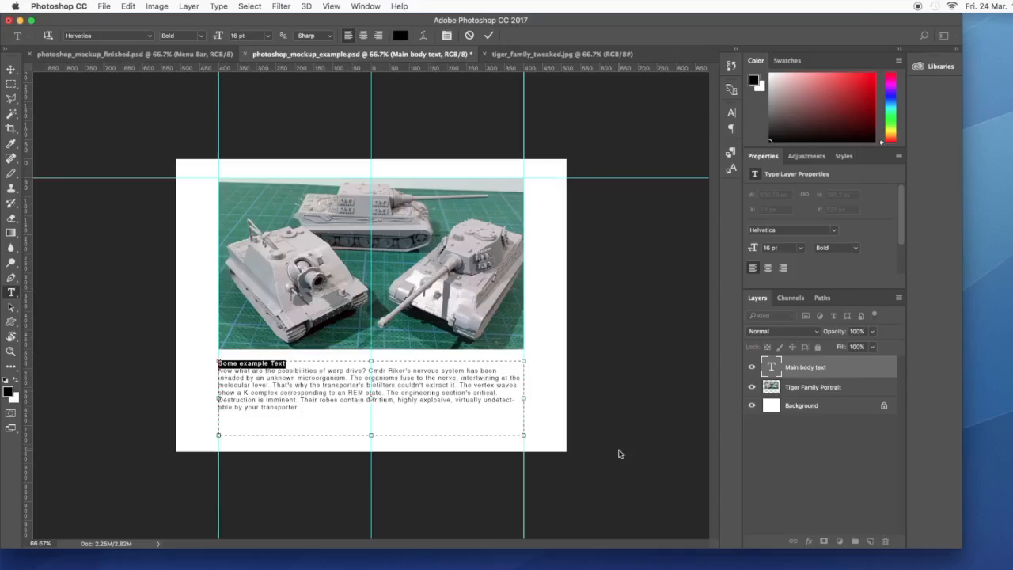
{"action": "left_click", "coordinate": [765, 372]}
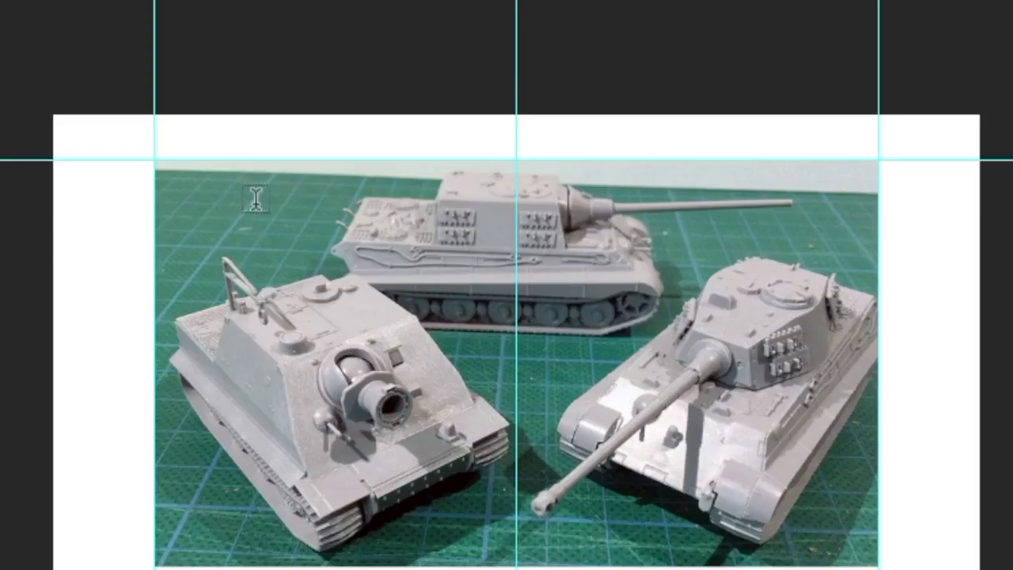
Add an 800 x 35 px text box above the photo reading "Home | The Tiger Family | Tiger I | King Tiger | Jagdtiger | Sturmtiger"
{"action": "left_click_drag", "start_coordinate": [154, 128], "coordinate": [880, 151]}
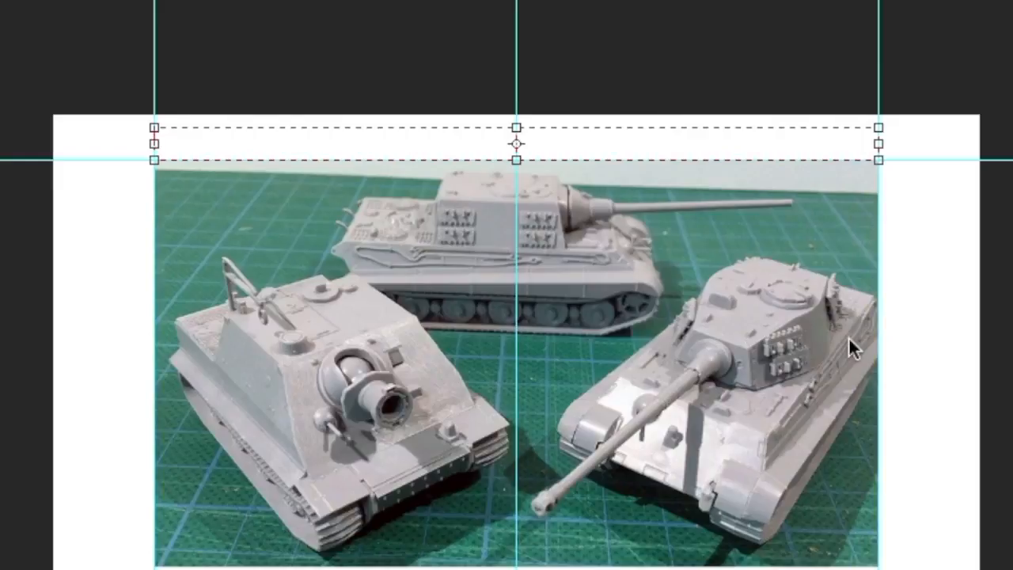
{"action": "key", "text": "ctrl+t"}
{"action": "type", "text": "Home | The Tiger Family | Tiger I | King Tiger | Jagdtiger | Sturmtiger"}
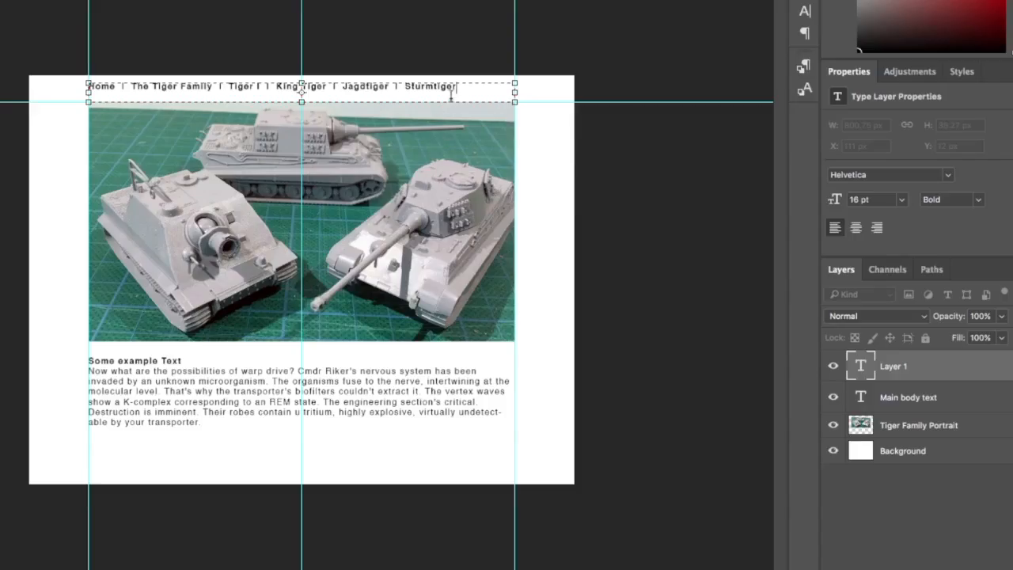
Set the menu text above the photo to 18 pt and nudge it down 4 px
{"action": "left_click_drag", "start_coordinate": [451, 92], "coordinate": [87, 83]}
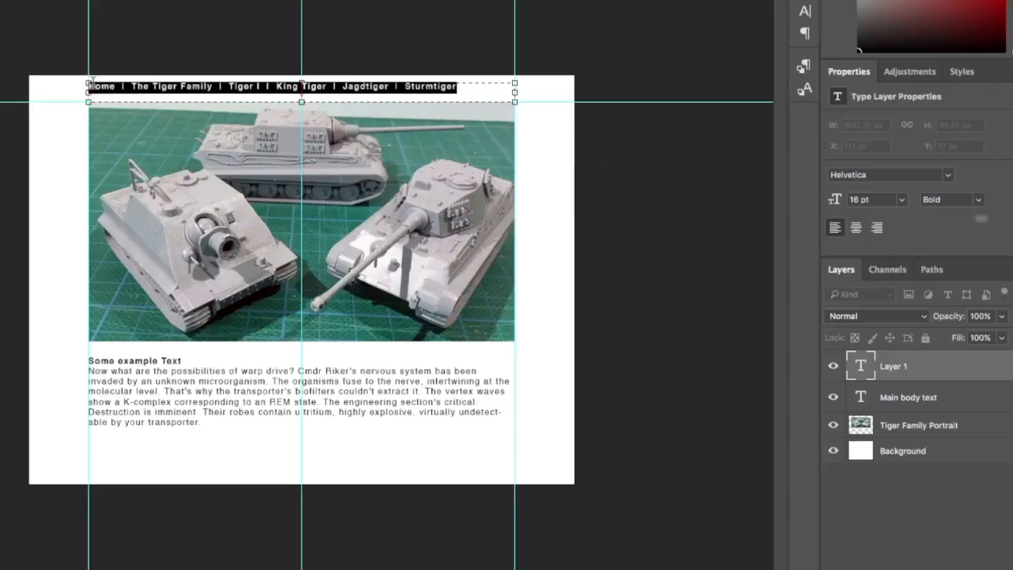
{"action": "left_click", "coordinate": [903, 201]}
{"action": "left_click", "coordinate": [881, 328]}
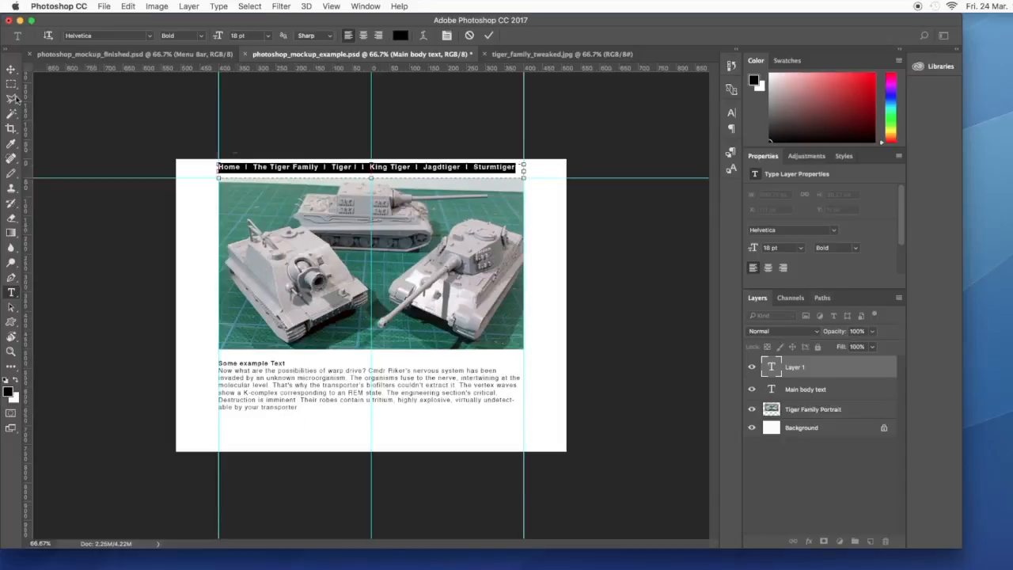
{"action": "left_click", "coordinate": [12, 71]}
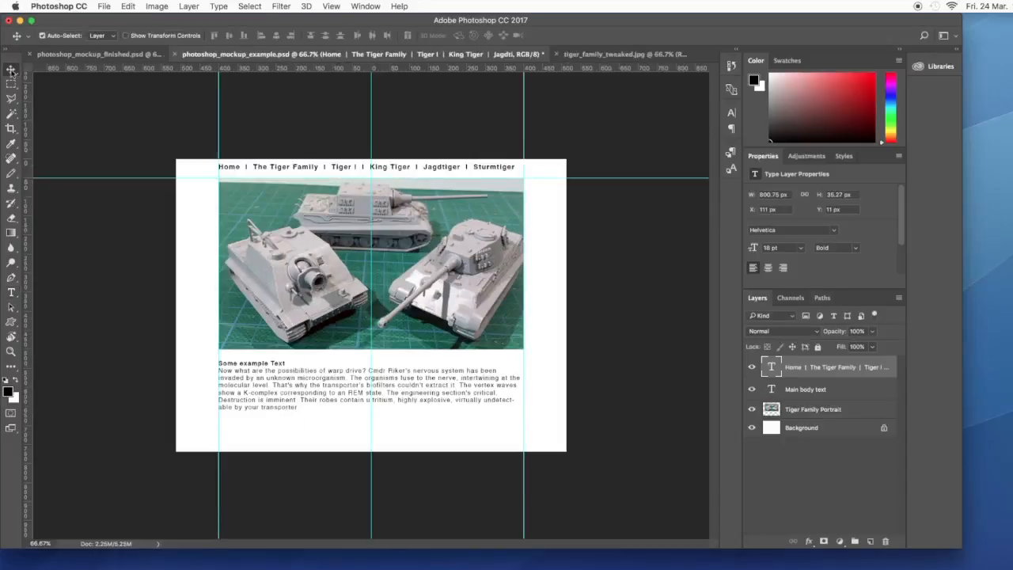
{"action": "key", "text": "Down"}
{"action": "key", "text": "Down"}
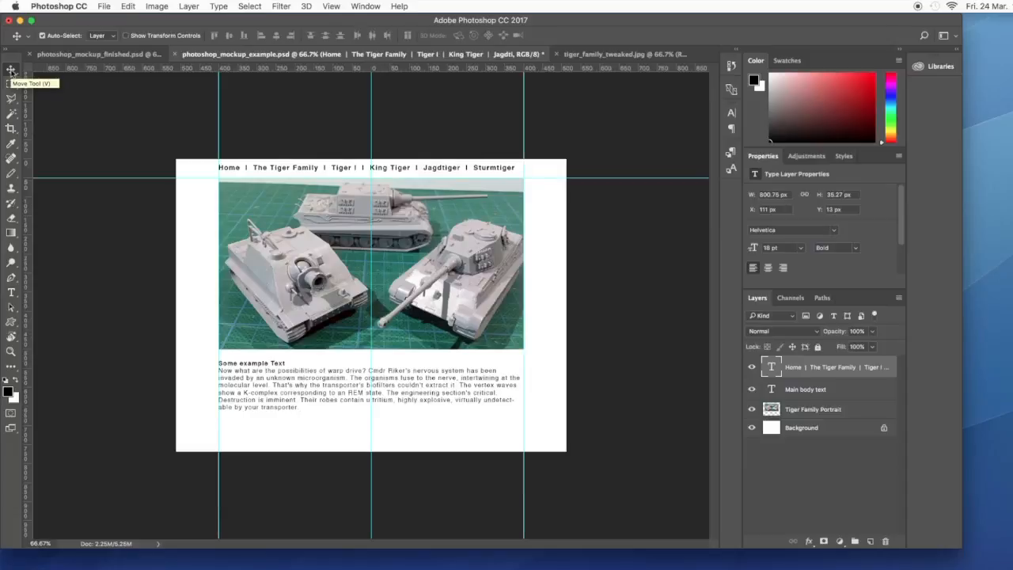
{"action": "key", "text": "Down"}
{"action": "key", "text": "Down"}
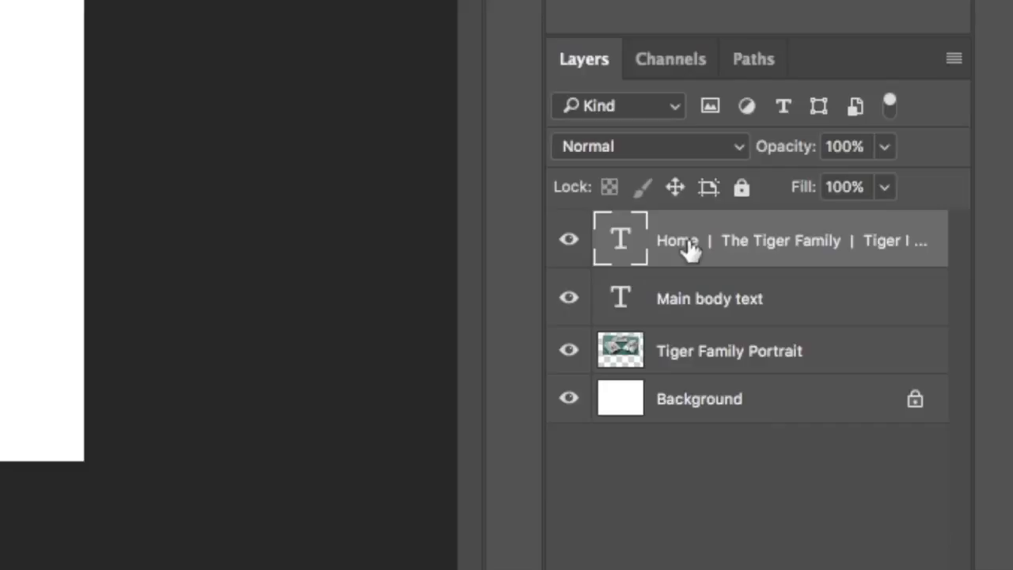
Rename the menu text layer as "Menu Bar"
{"action": "double_click", "coordinate": [796, 367]}
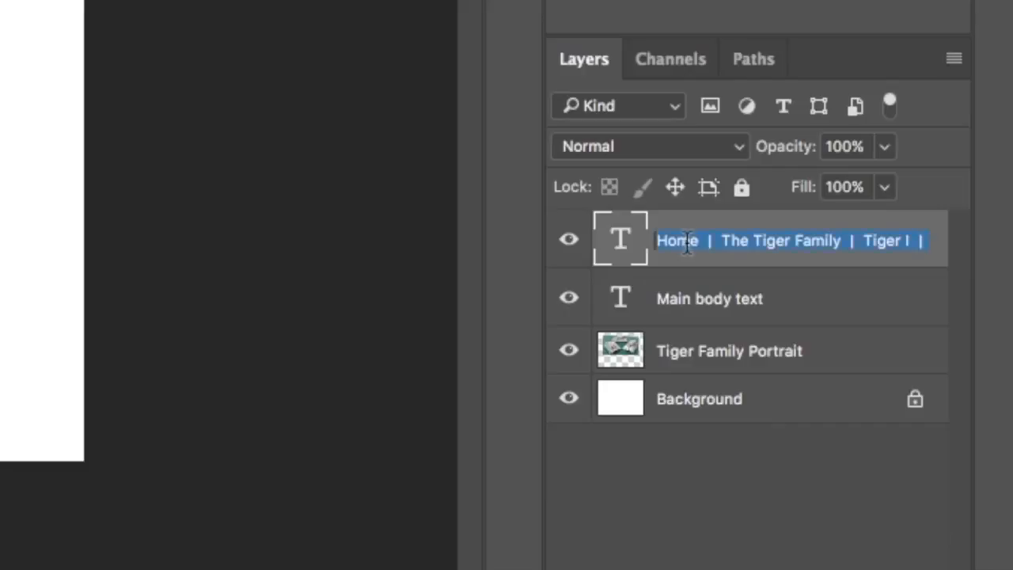
{"action": "type", "text": "Menu Bar"}
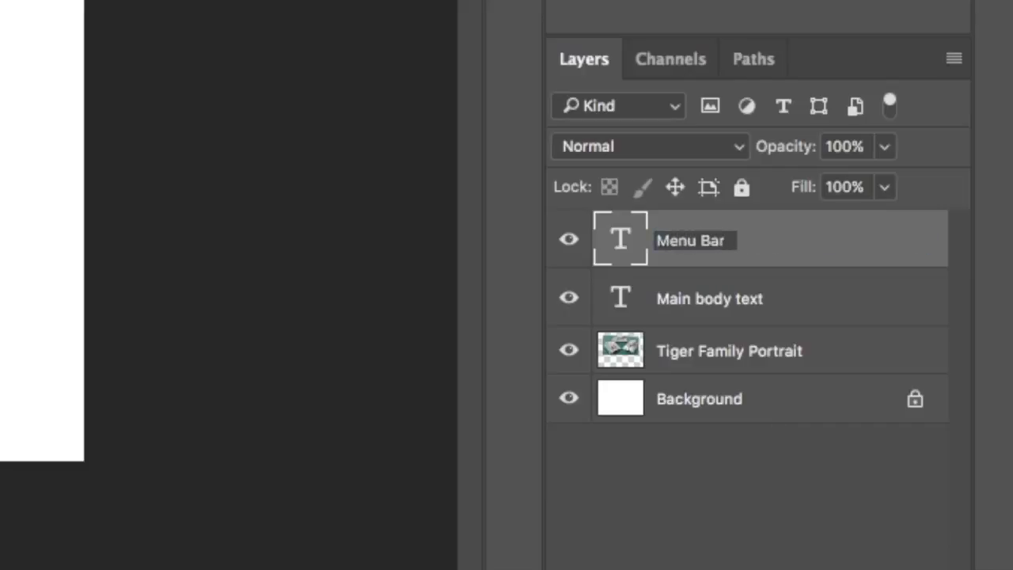
{"action": "key", "text": "Return"}
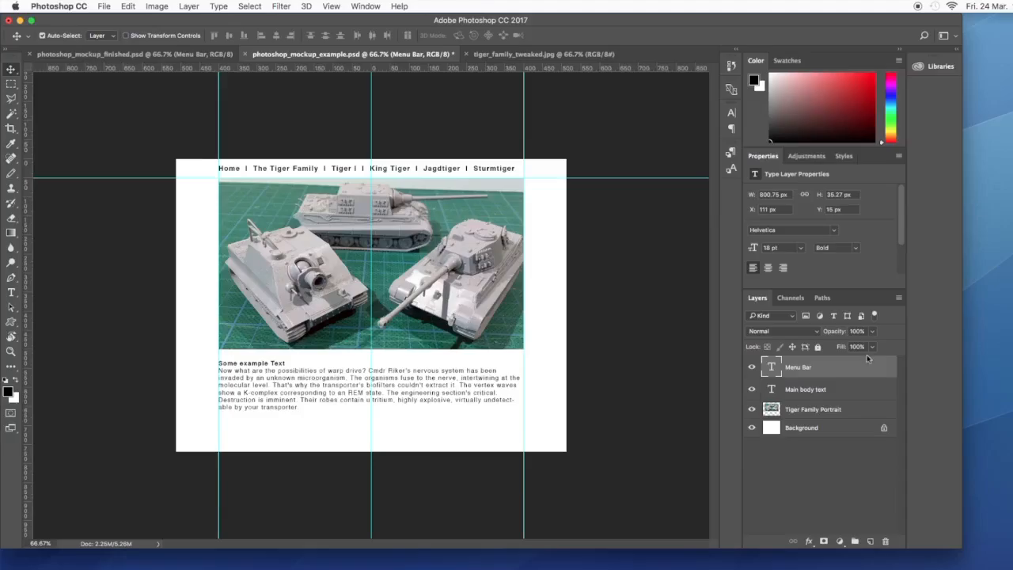
Create a new layer named "Menu Bar highlight"
{"action": "left_click", "coordinate": [899, 300]}
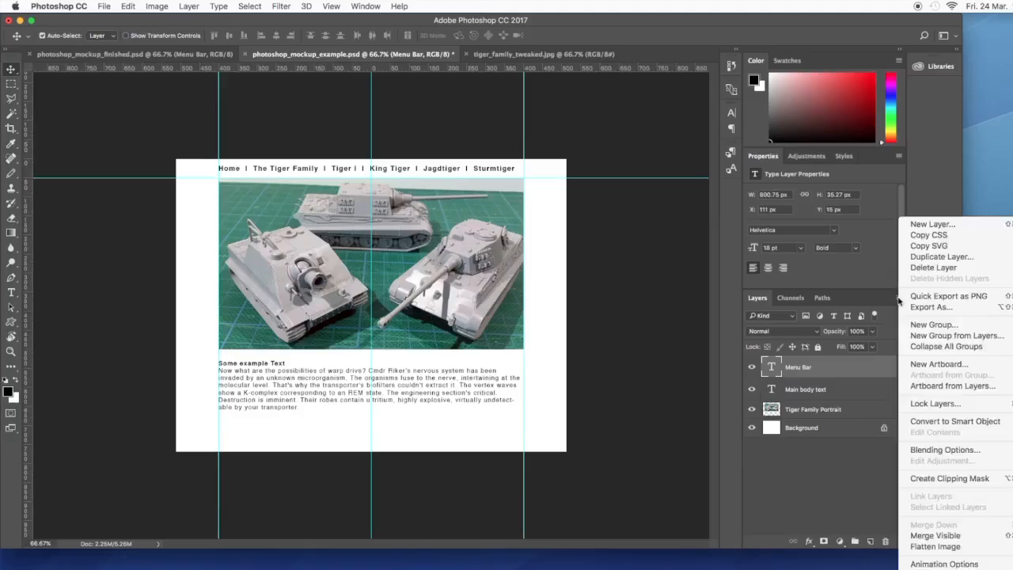
{"action": "left_click", "coordinate": [933, 224]}
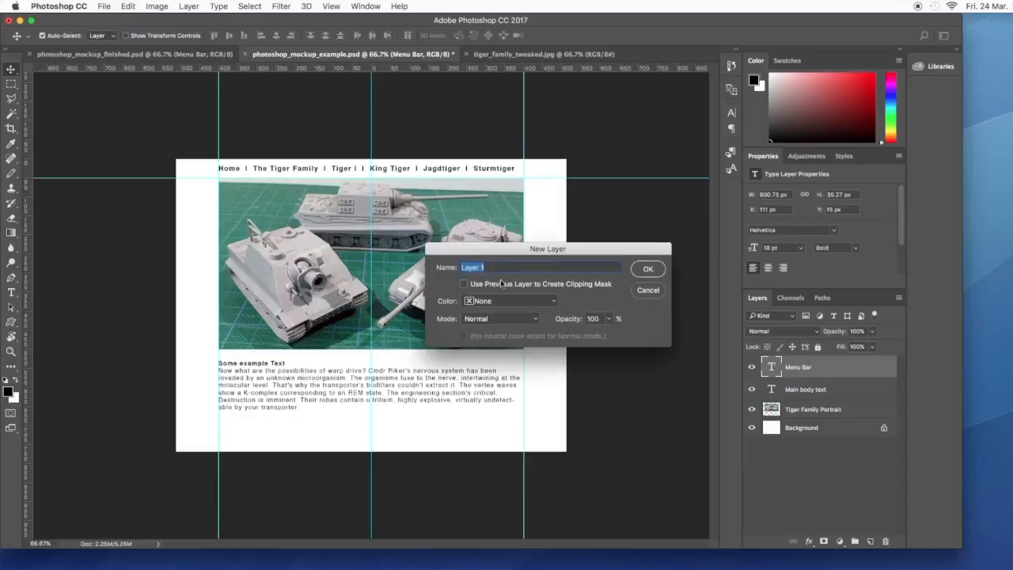
{"action": "type", "text": "M"}
{"action": "left_click", "coordinate": [649, 270]}
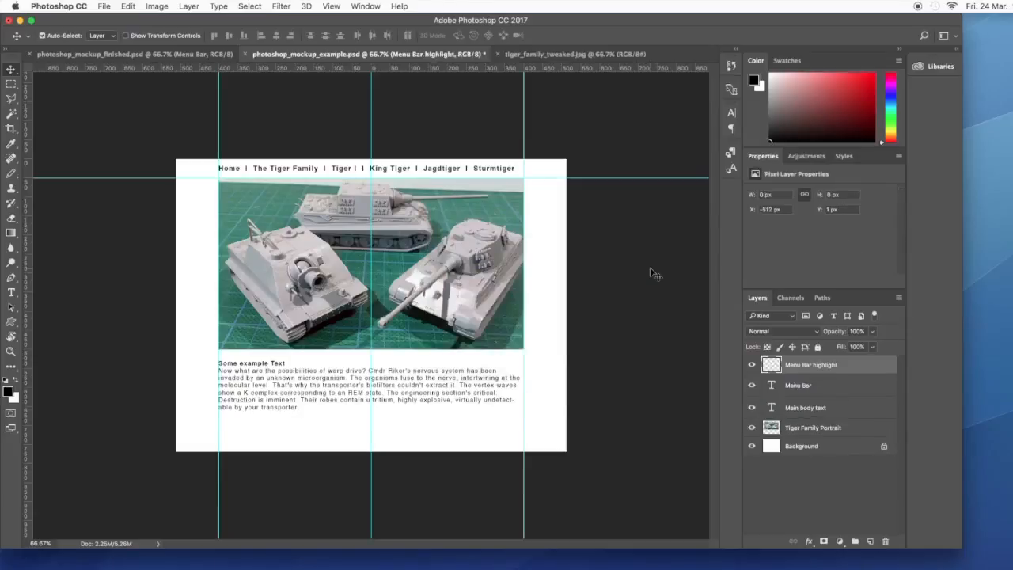
Fill a rectangular selection around "The Tiger Family" in the menu with 50% Gray and place the Menu Bar highlight layer below Menu Bar
{"action": "left_click", "coordinate": [11, 84]}
{"action": "left_click_drag", "start_coordinate": [385, 250], "coordinate": [489, 268]}
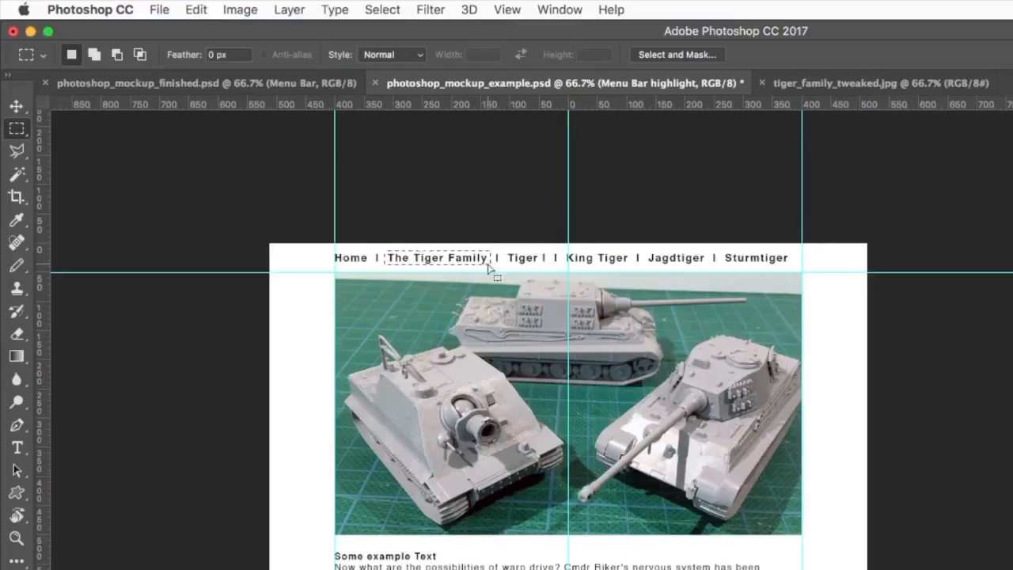
{"action": "left_click", "coordinate": [197, 12]}
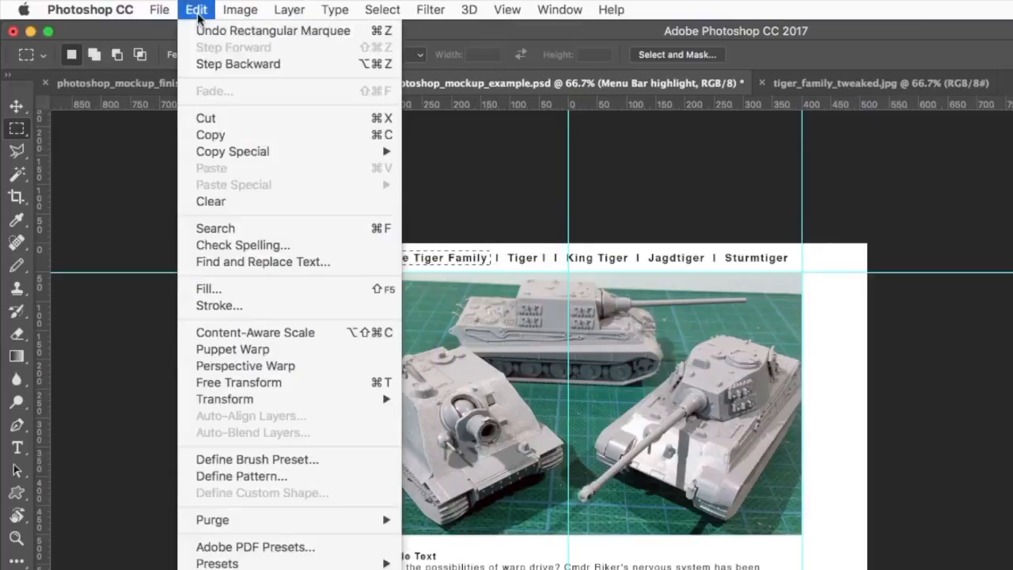
{"action": "left_click", "coordinate": [209, 289]}
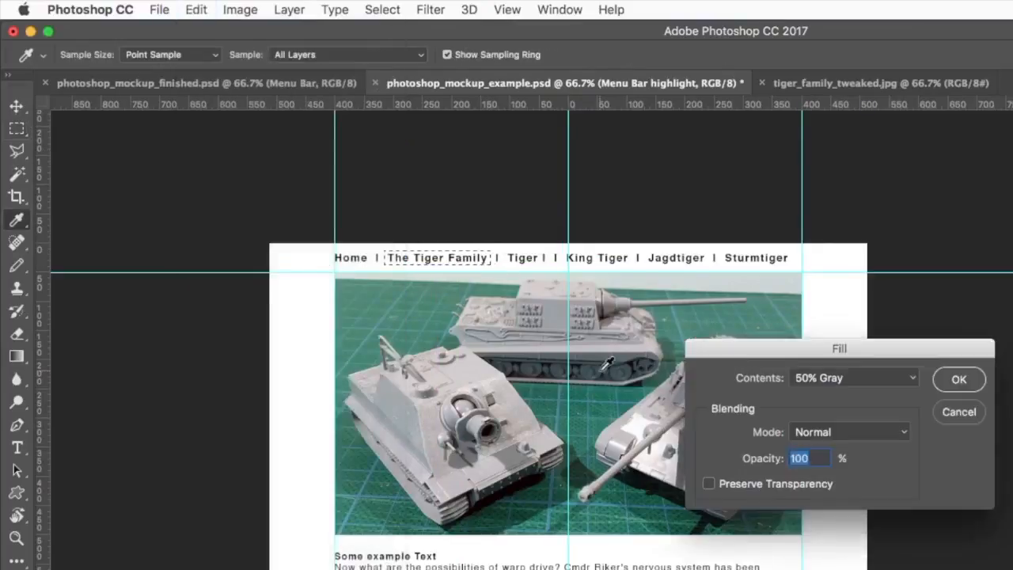
{"action": "left_click", "coordinate": [952, 381]}
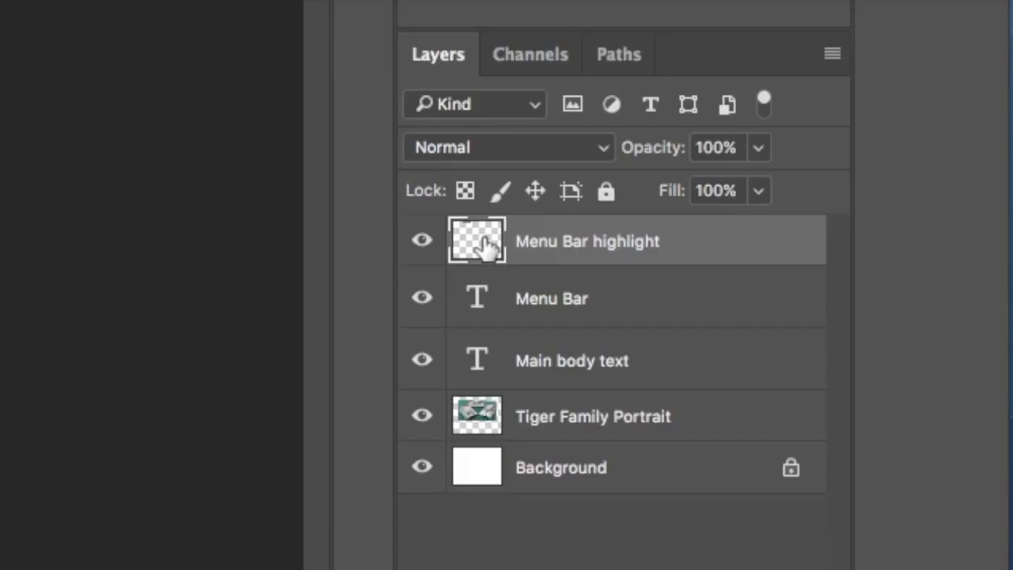
{"action": "left_click_drag", "start_coordinate": [775, 368], "coordinate": [775, 395]}
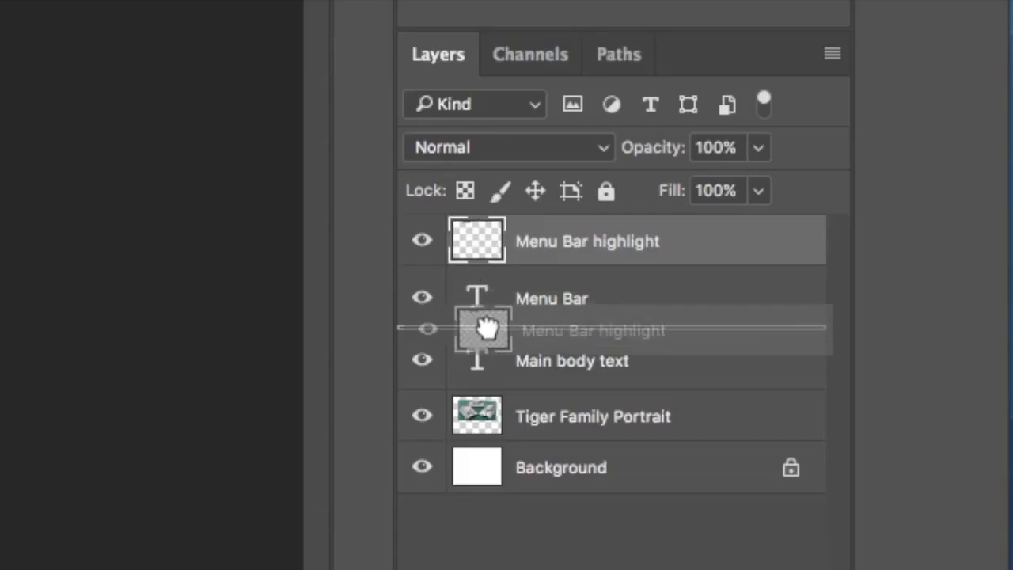
{"action": "left_click_drag", "start_coordinate": [487, 328], "coordinate": [487, 327]}
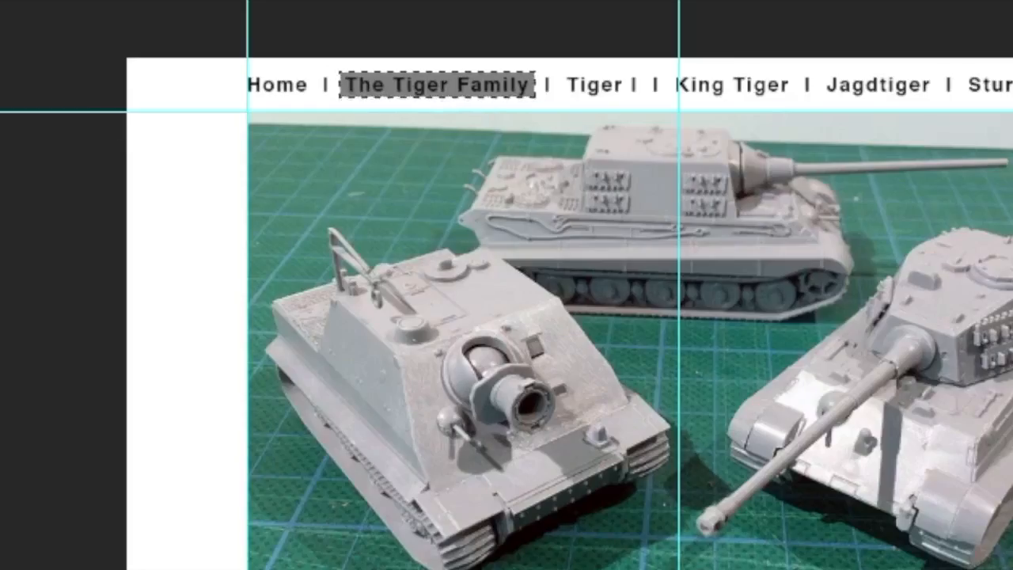
Change the colour of the words "The Tiger Family" in the menu bar to white
{"action": "key", "text": "t"}
{"action": "left_click_drag", "start_coordinate": [345, 87], "coordinate": [529, 85]}
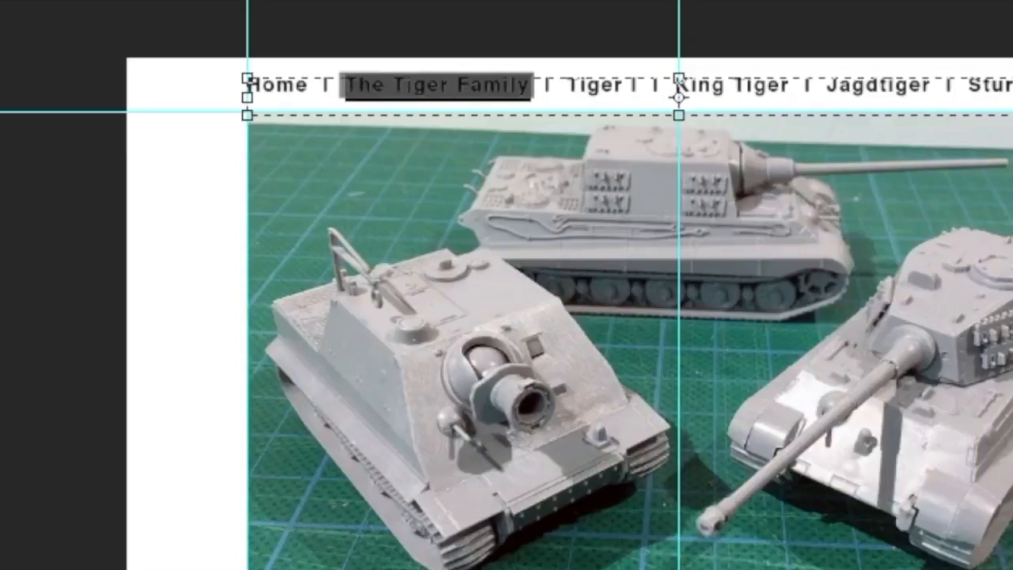
{"action": "key", "text": "ctrl+Return"}
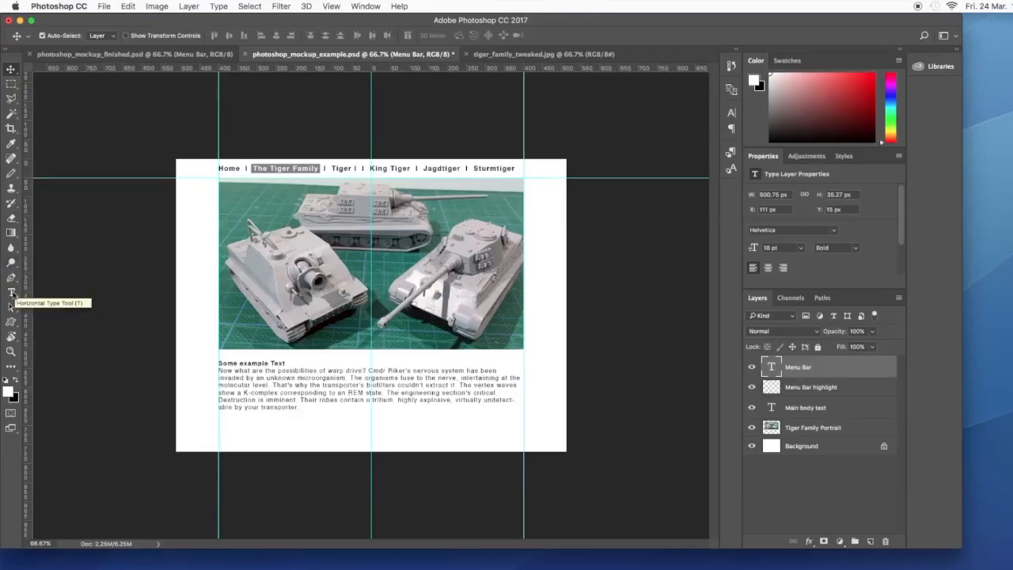
Add the white title text "The Tiger Family" over the upper-left part of the photo
{"action": "left_click", "coordinate": [12, 293]}
{"action": "left_click", "coordinate": [231, 198]}
{"action": "type", "text": "The Tiger F"}
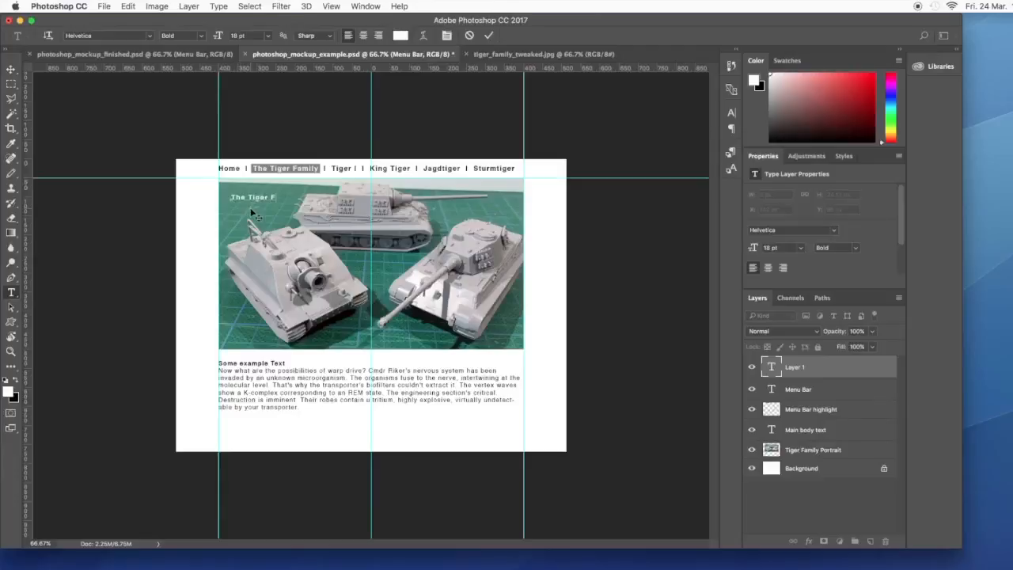
Set the photo title to 60 pt, change its font, and move it against the left vertical guide
{"action": "key", "text": "ctrl+a"}
{"action": "left_click", "coordinate": [801, 248]}
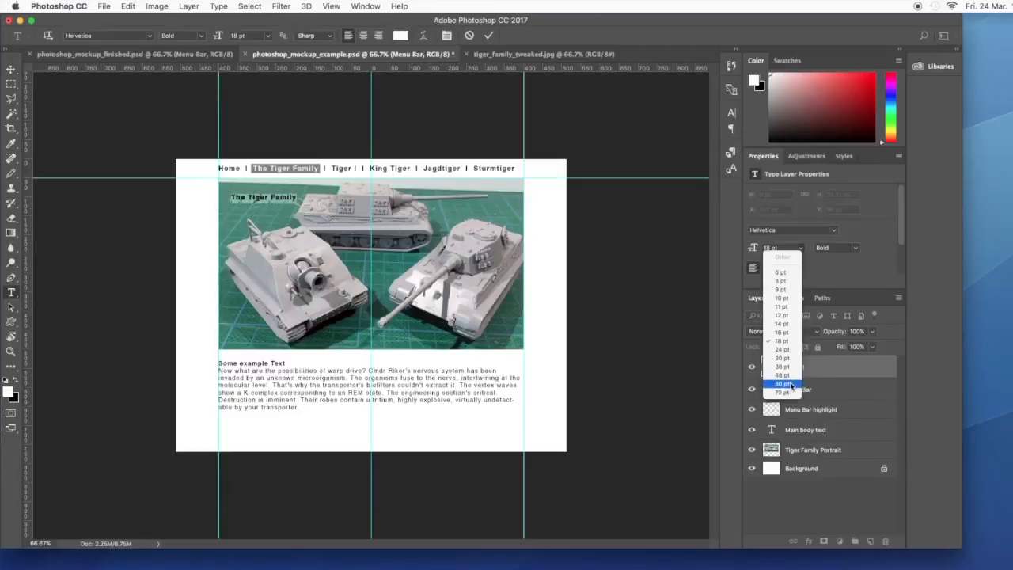
{"action": "left_click", "coordinate": [788, 386]}
{"action": "left_click", "coordinate": [835, 232]}
{"action": "left_click", "coordinate": [812, 277]}
{"action": "left_click", "coordinate": [12, 70]}
{"action": "left_click_drag", "start_coordinate": [314, 200], "coordinate": [298, 207]}
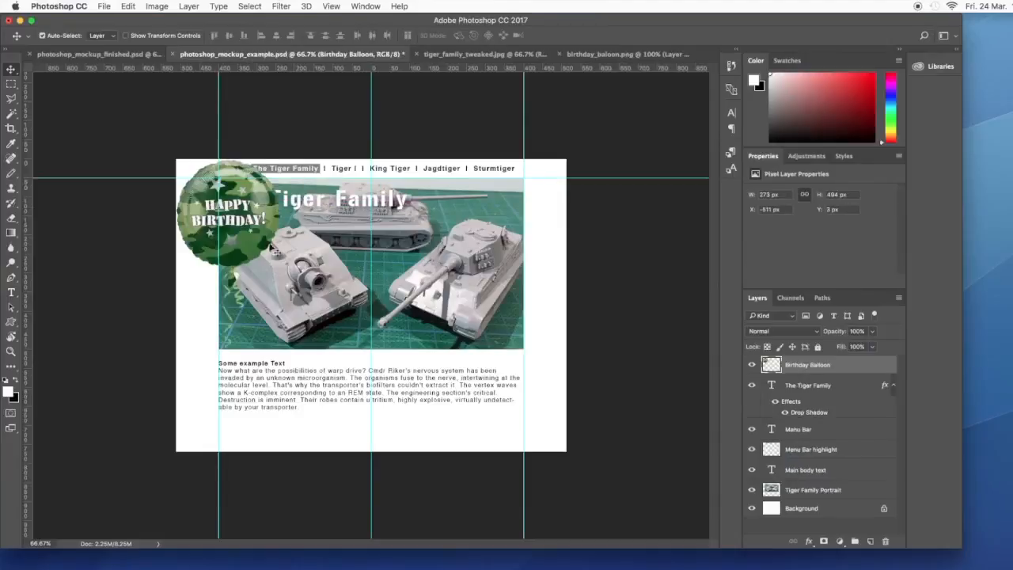
Move the Birthday Balloon layer to the photo's upper-right corner and scale it down to about 182 x 330 px
{"action": "left_click_drag", "start_coordinate": [264, 259], "coordinate": [533, 269]}
{"action": "left_click", "coordinate": [127, 6]}
{"action": "mouse_move", "coordinate": [230, 260]}
{"action": "left_click", "coordinate": [281, 279]}
{"action": "left_click_drag", "start_coordinate": [461, 373], "coordinate": [504, 315]}
{"action": "left_click_drag", "start_coordinate": [546, 240], "coordinate": [535, 229]}
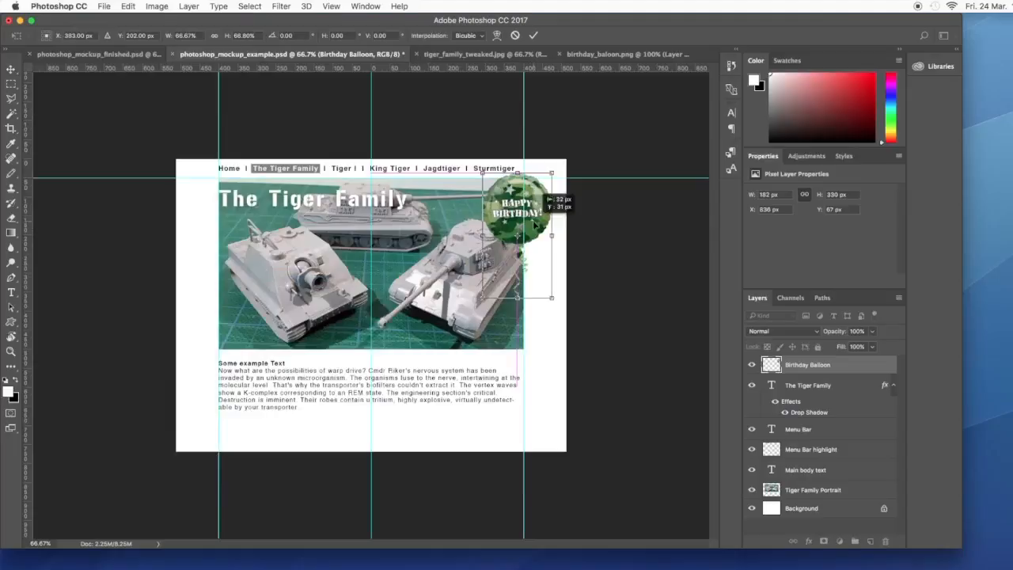
{"action": "key", "text": "Return"}
Save photoshop_mockup_example.psd with Maximize Compatibility enabled
{"action": "left_click", "coordinate": [104, 6]}
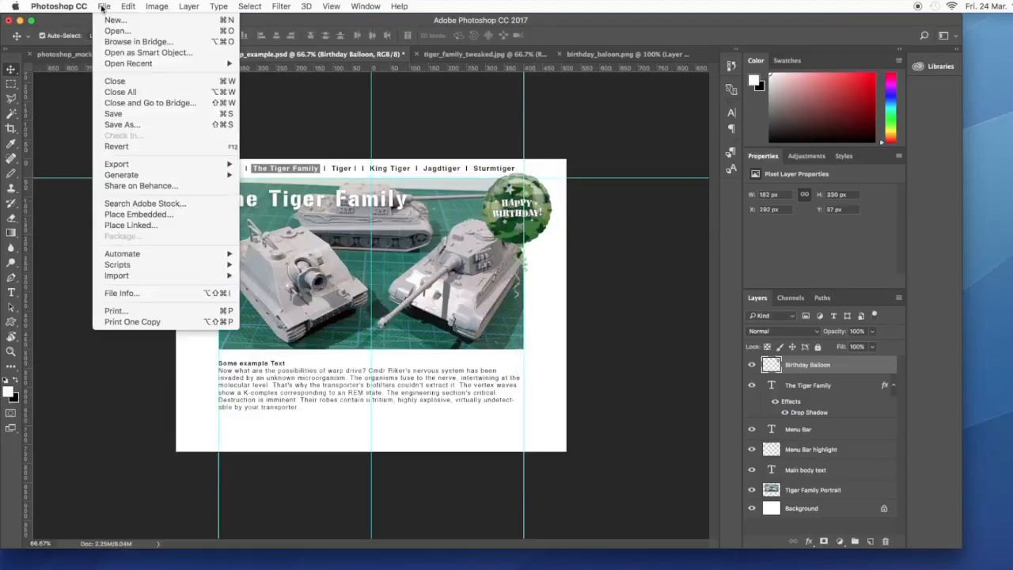
{"action": "left_click", "coordinate": [122, 117]}
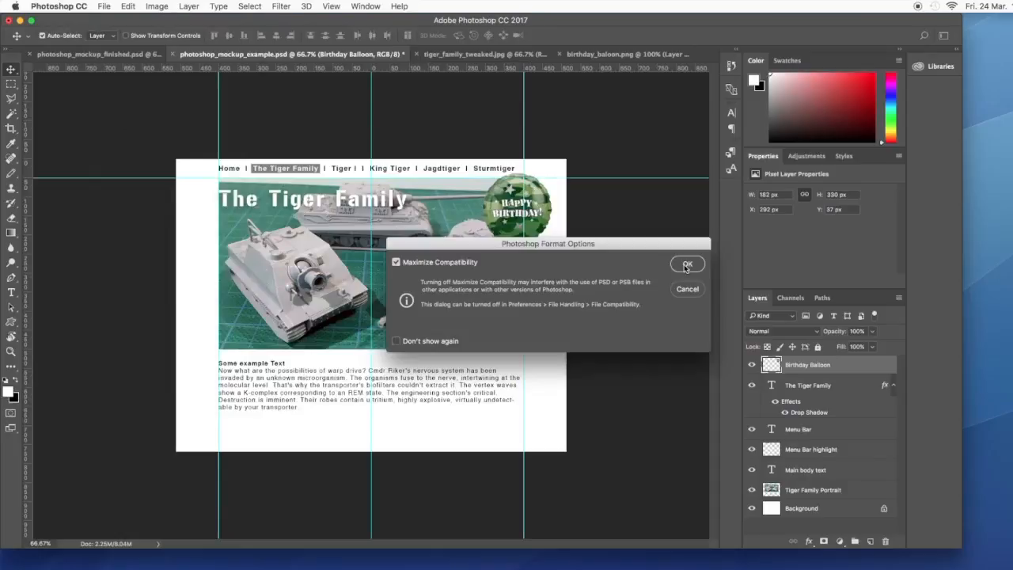
{"action": "left_click", "coordinate": [686, 266]}
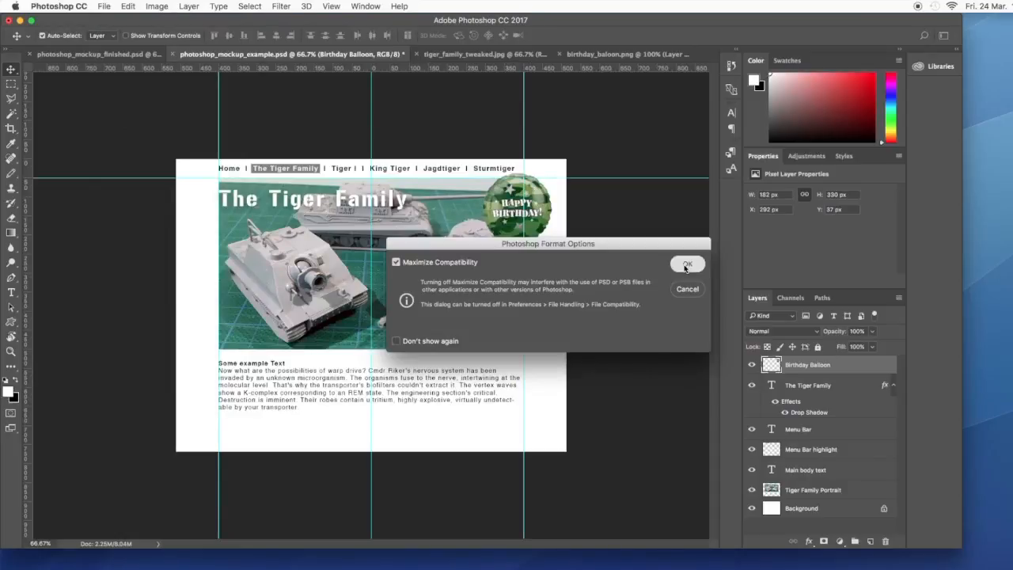